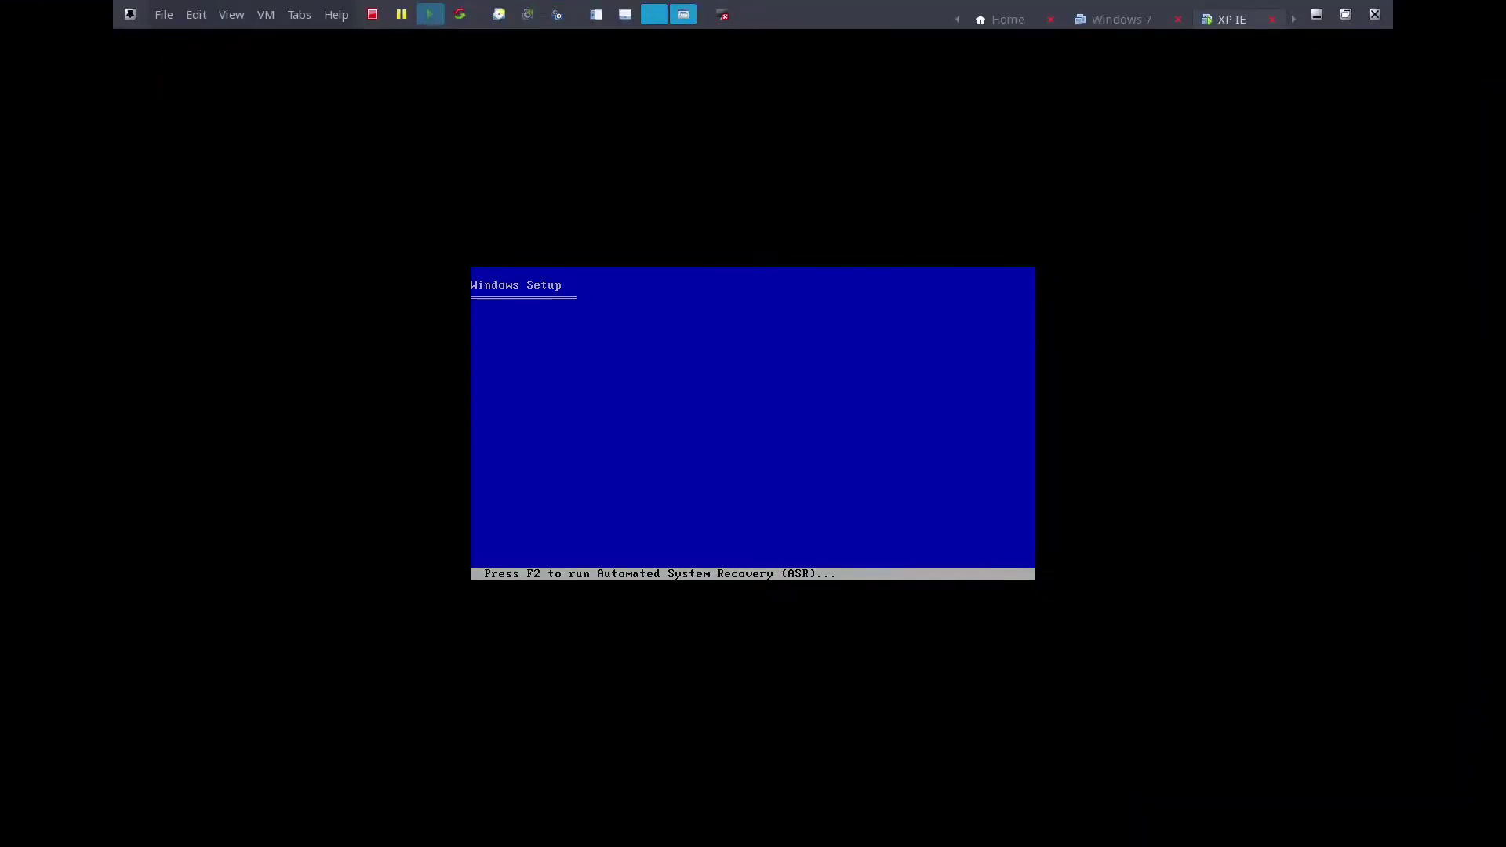
Continue past Welcome and format the new partition with the NTFS file system
{"action": "key", "text": "Return"}
{"action": "key", "text": "F8"}
{"action": "key", "text": "Return"}
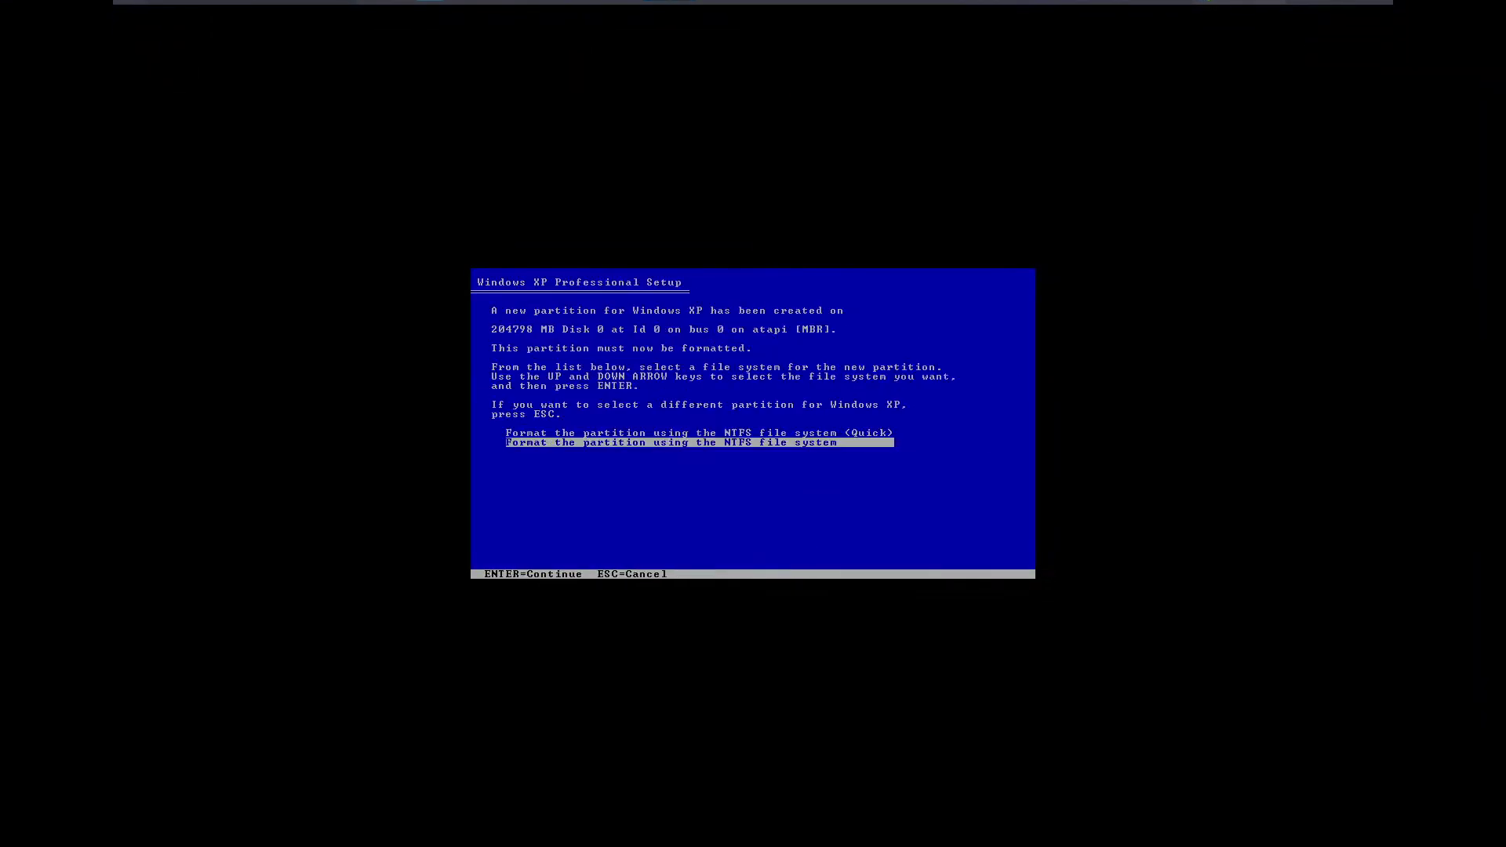
{"action": "key", "text": "Return"}
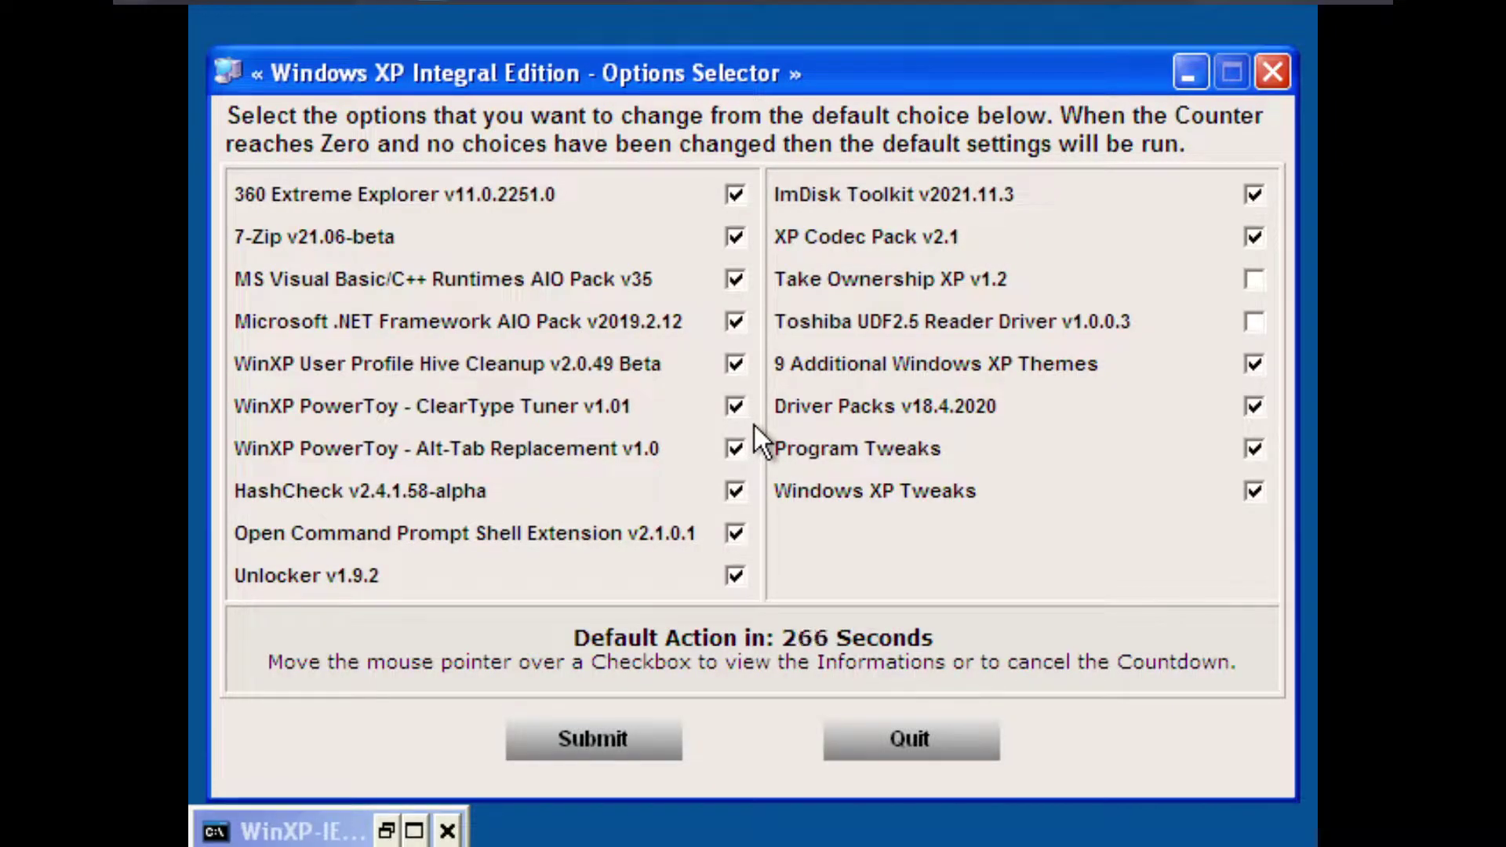
Submit the default bundled-program selection and continue to the desktop after the scripts run
{"action": "left_click", "coordinate": [529, 753]}
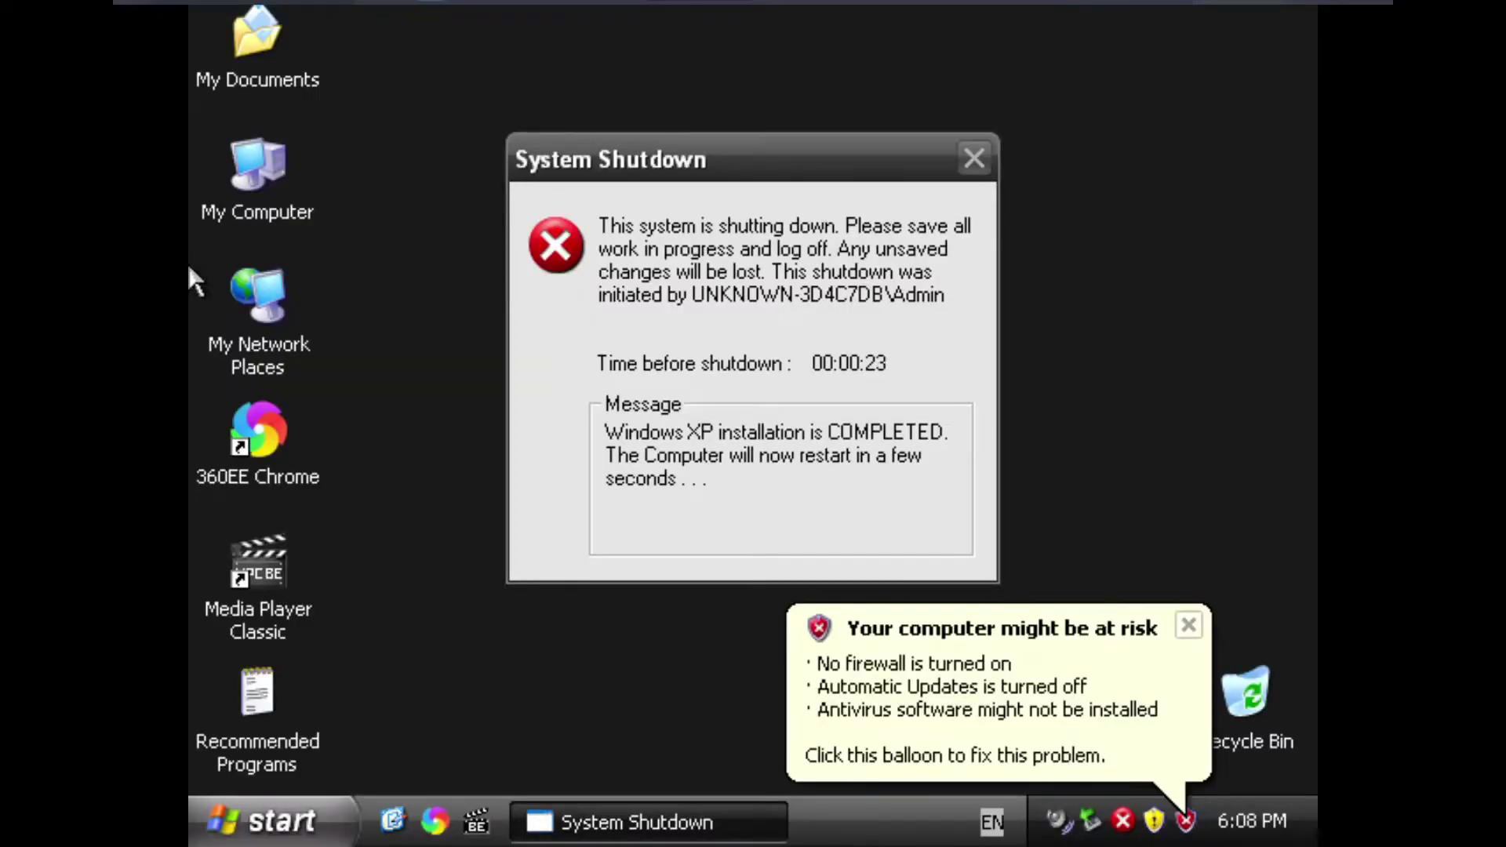
{"action": "left_click", "coordinate": [271, 820]}
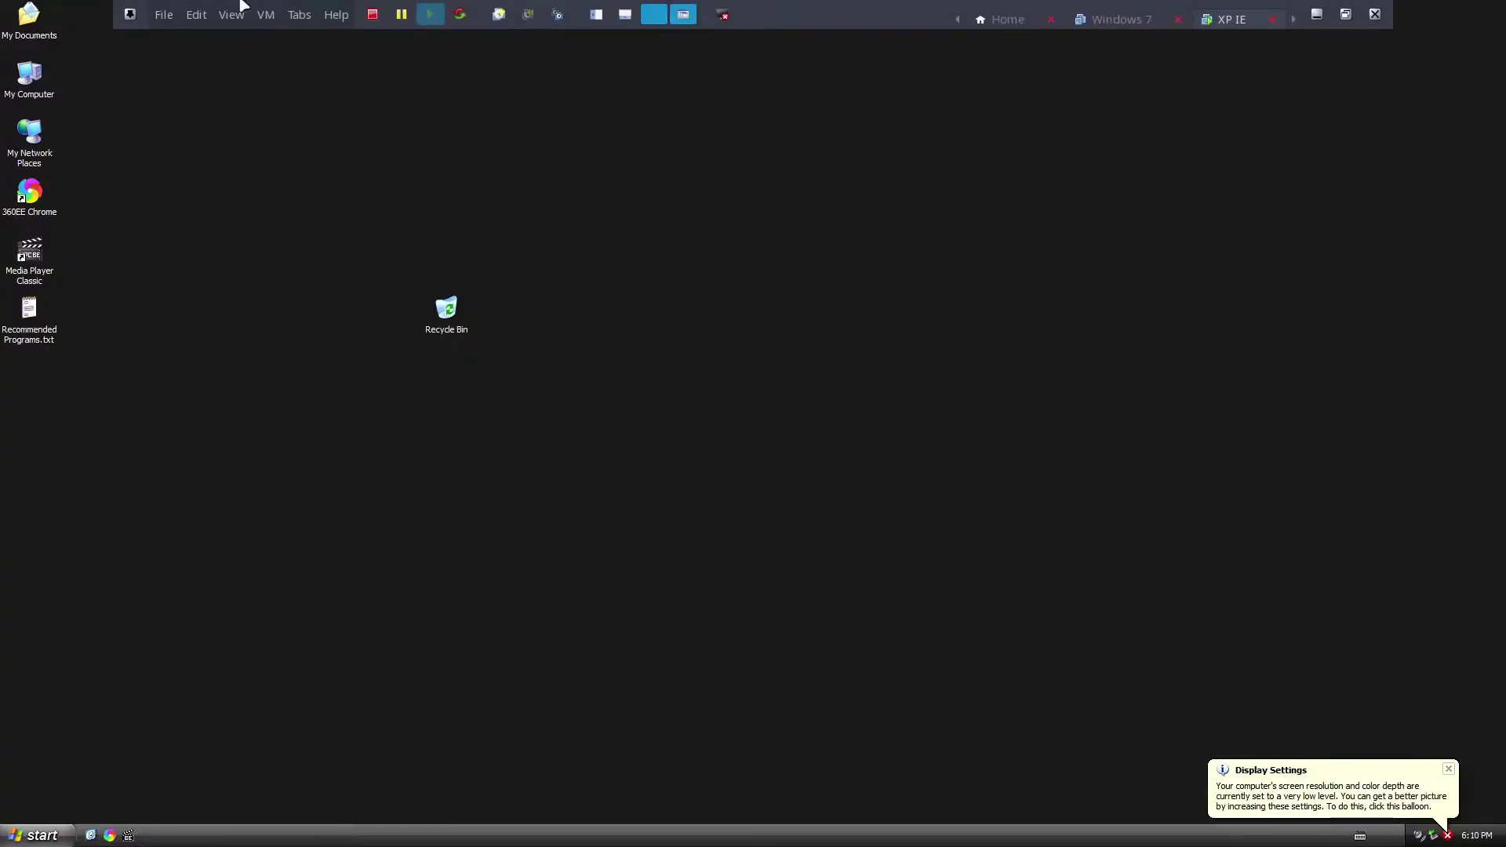
Start Install VMware Tools from the VM menu and launch the installer from the VMware Tools (D:) disc
{"action": "left_click", "coordinate": [266, 15]}
{"action": "left_click", "coordinate": [342, 248]}
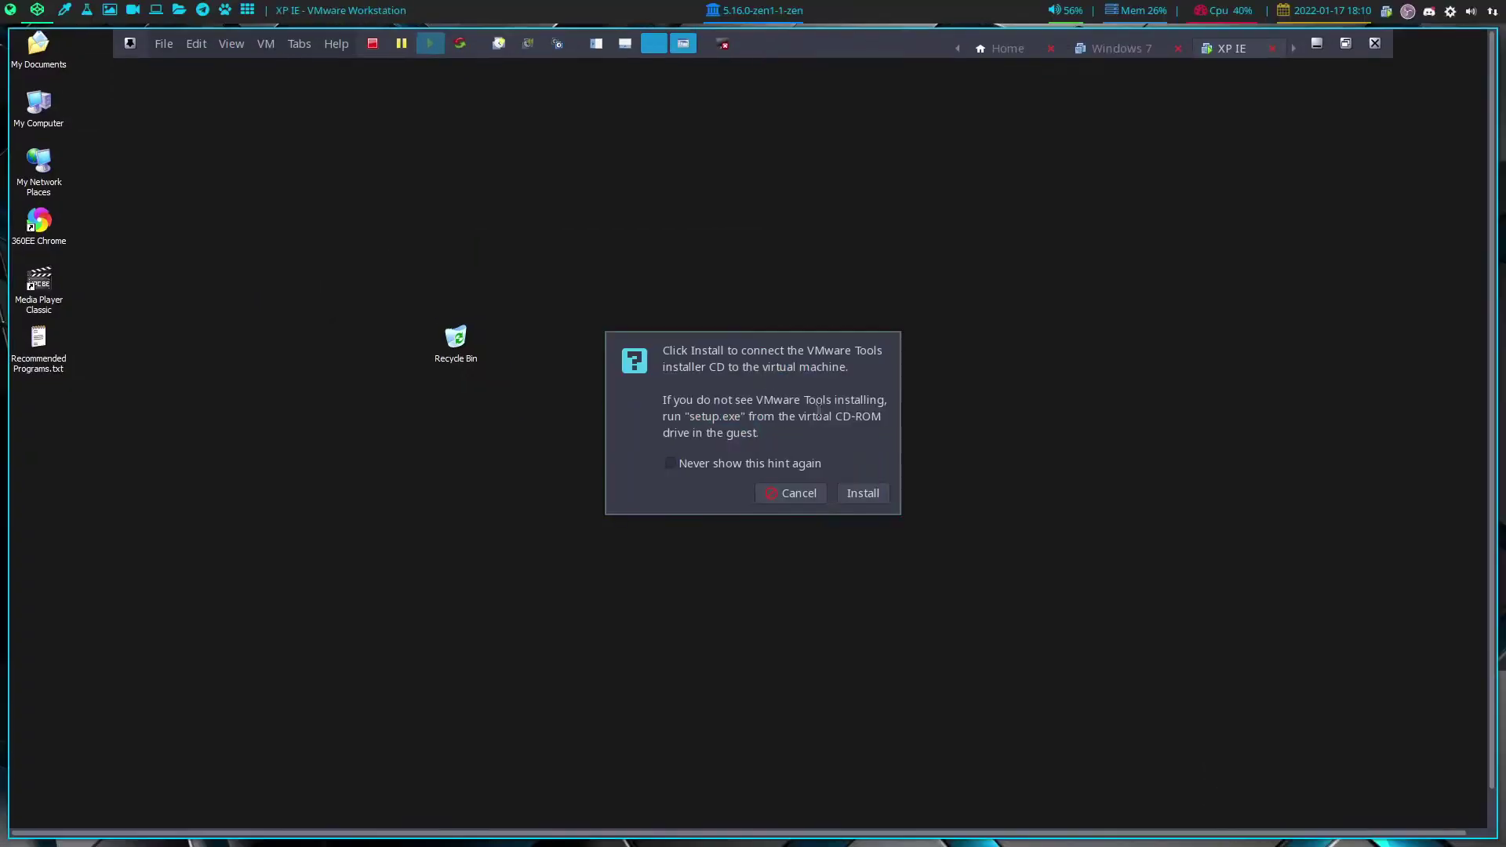
{"action": "left_click", "coordinate": [865, 499]}
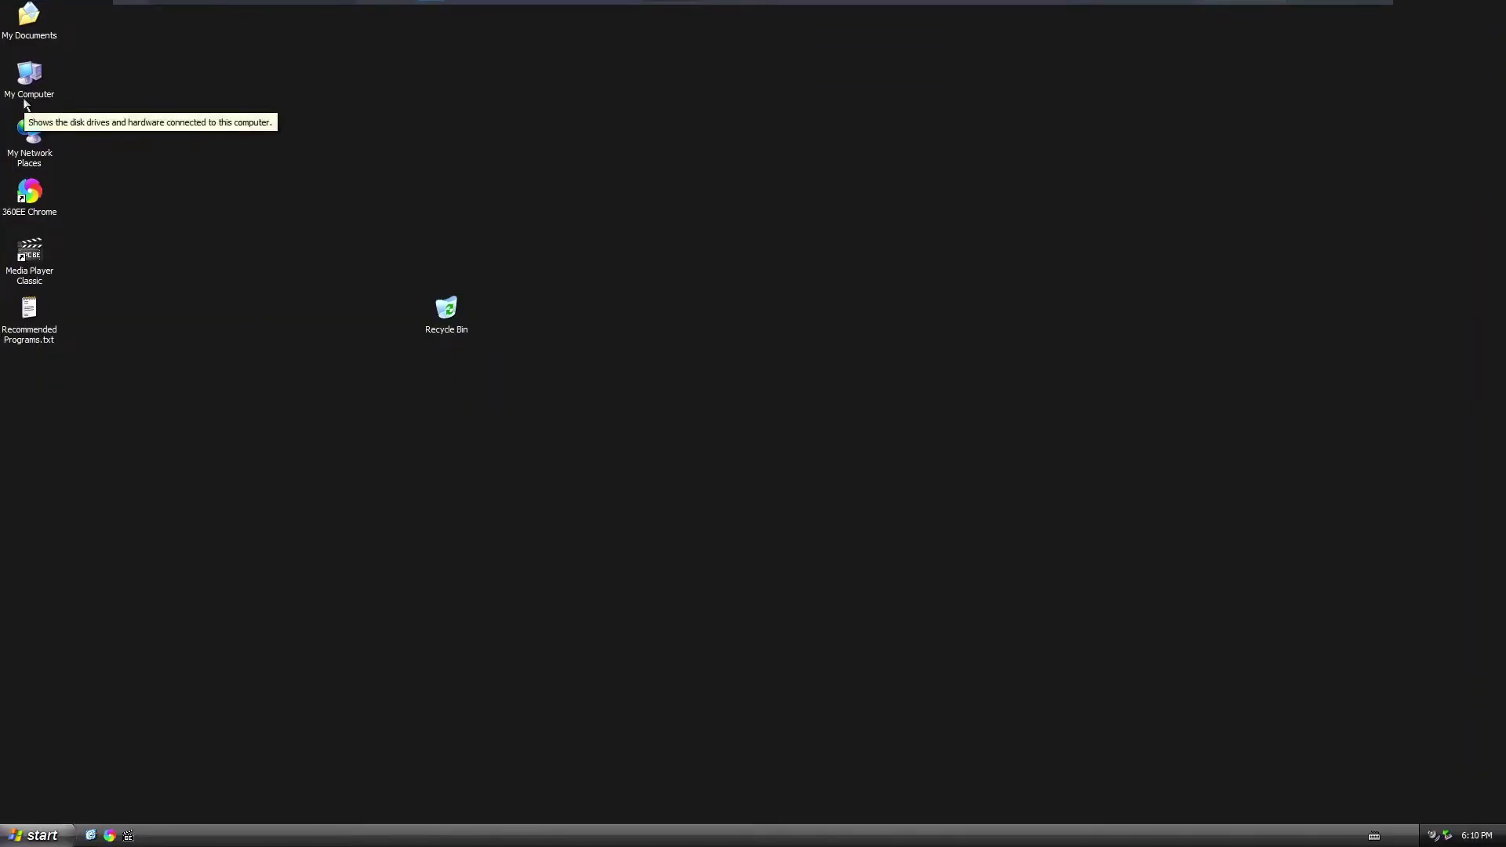
{"action": "double_click", "coordinate": [29, 76]}
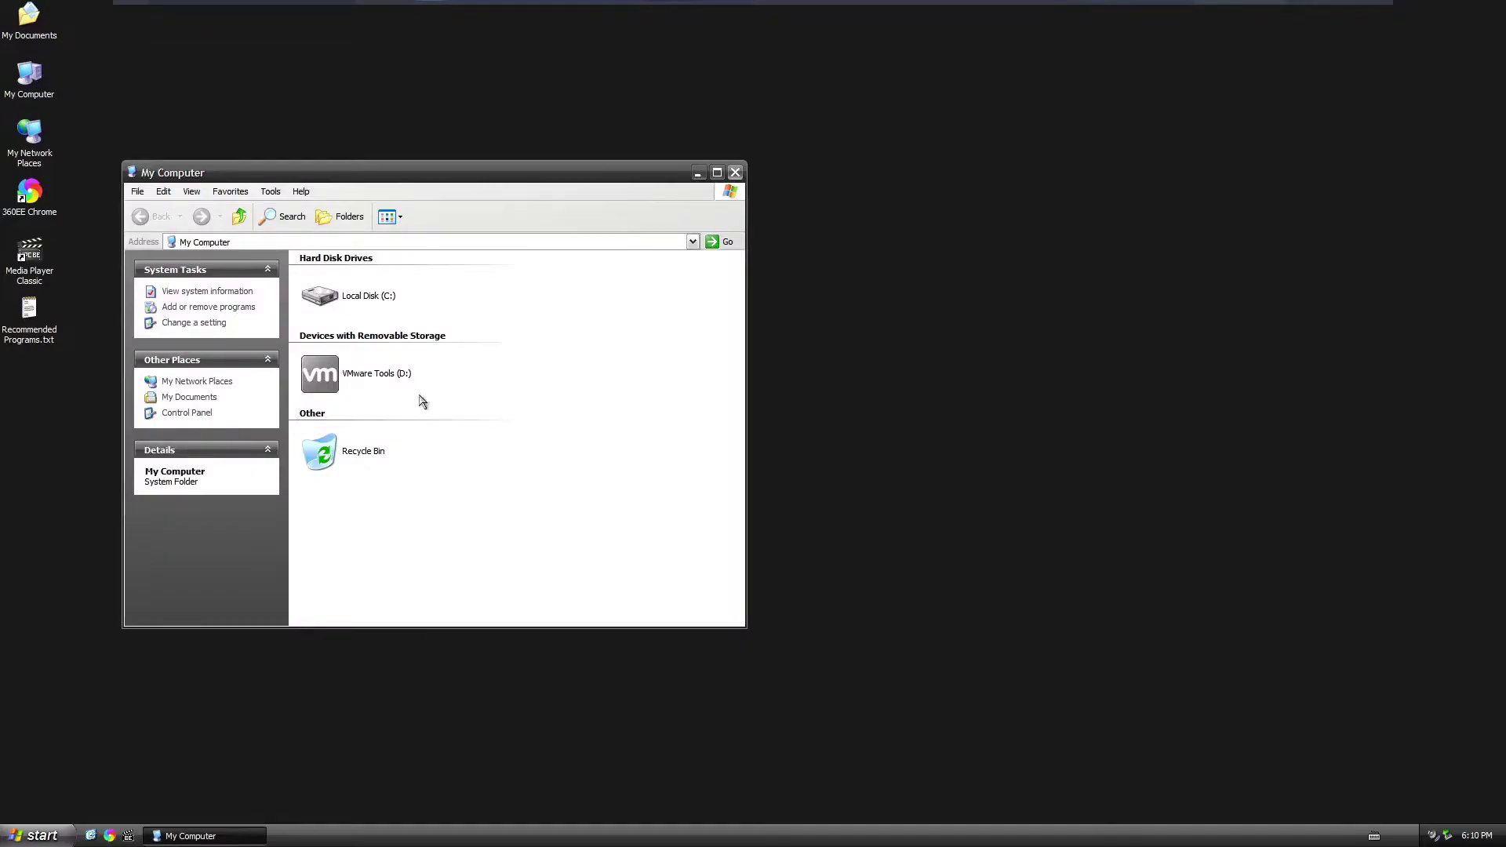
{"action": "double_click", "coordinate": [359, 375]}
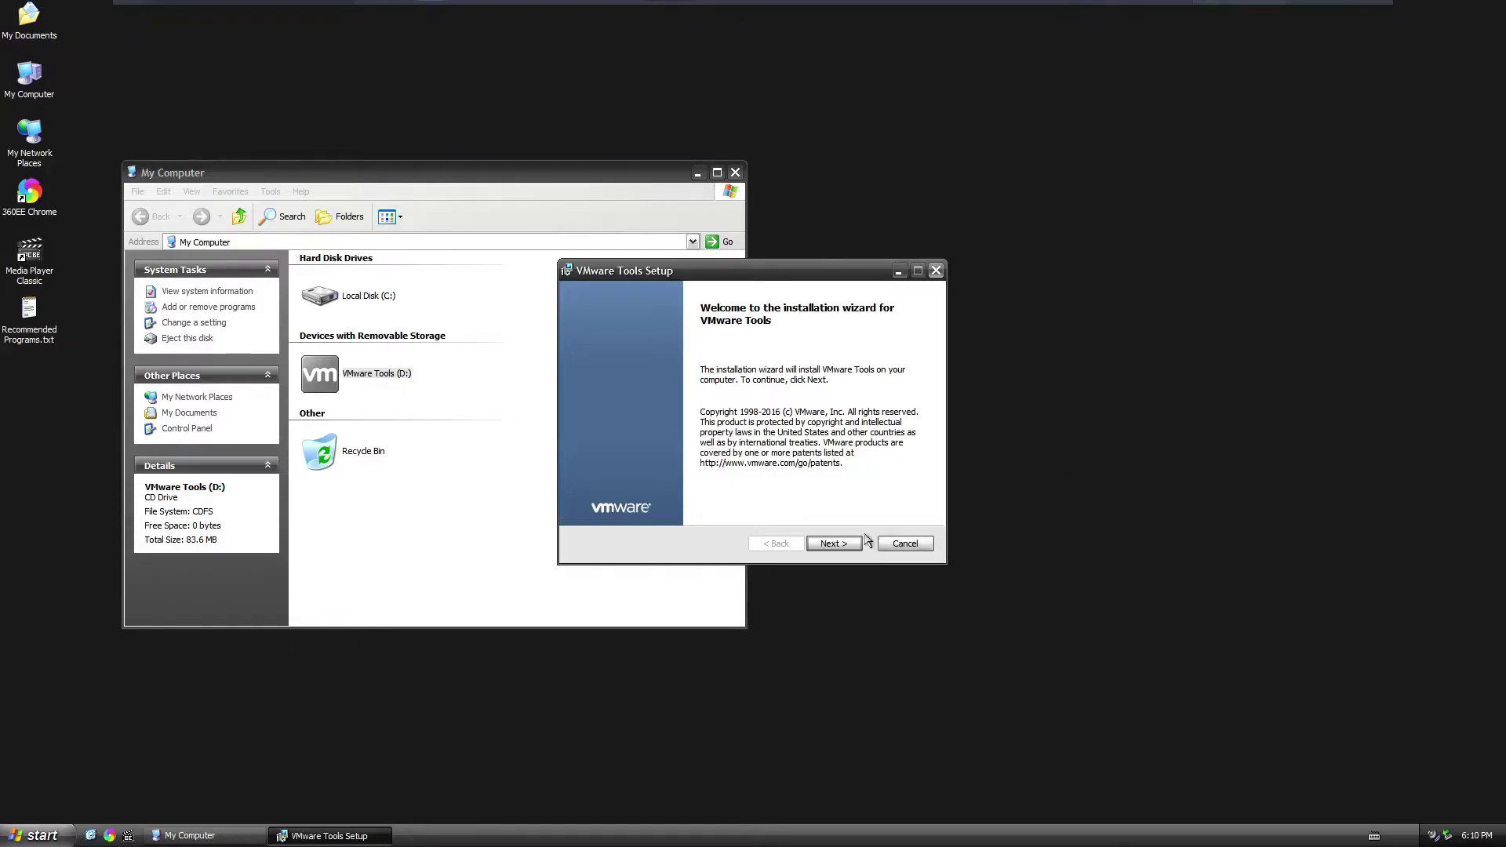
Run the VMware Tools wizard with Typical setup, finish it and agree to restart now
{"action": "left_click", "coordinate": [824, 545]}
{"action": "left_click", "coordinate": [822, 546]}
{"action": "left_click", "coordinate": [824, 546]}
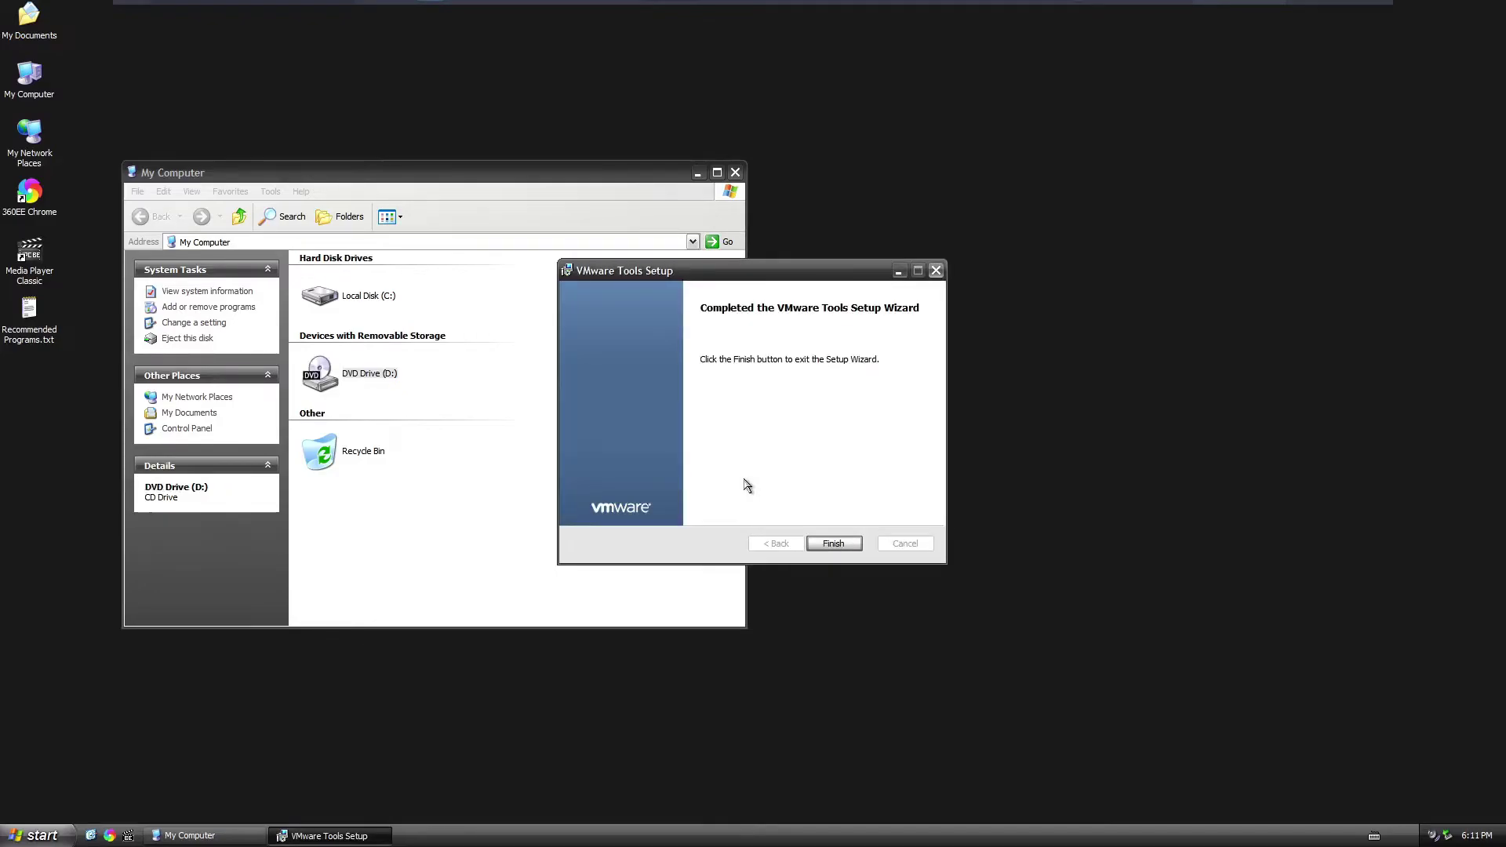
{"action": "left_click", "coordinate": [835, 545]}
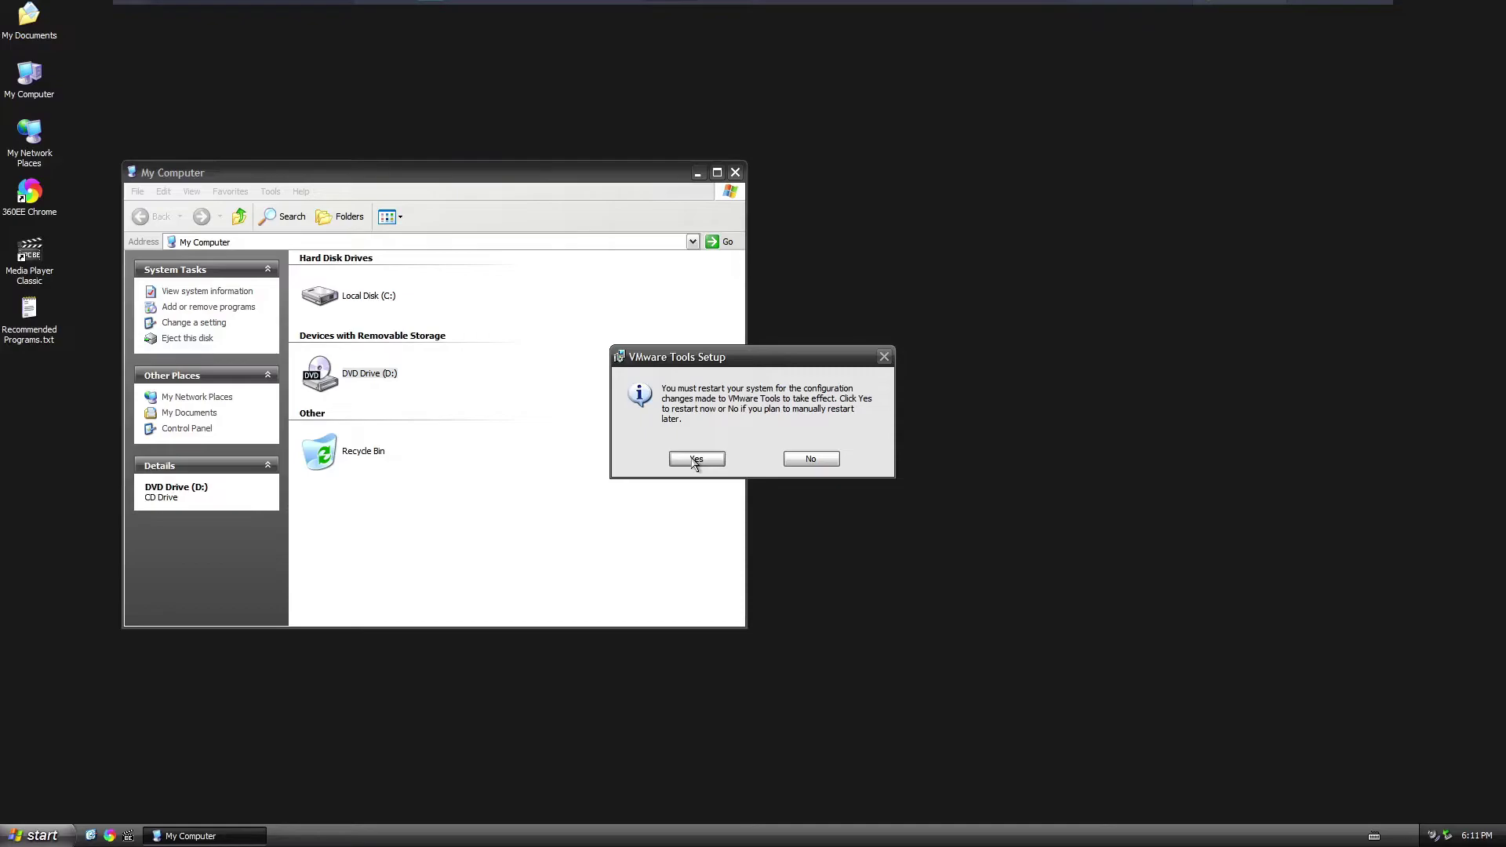
{"action": "left_click", "coordinate": [696, 461]}
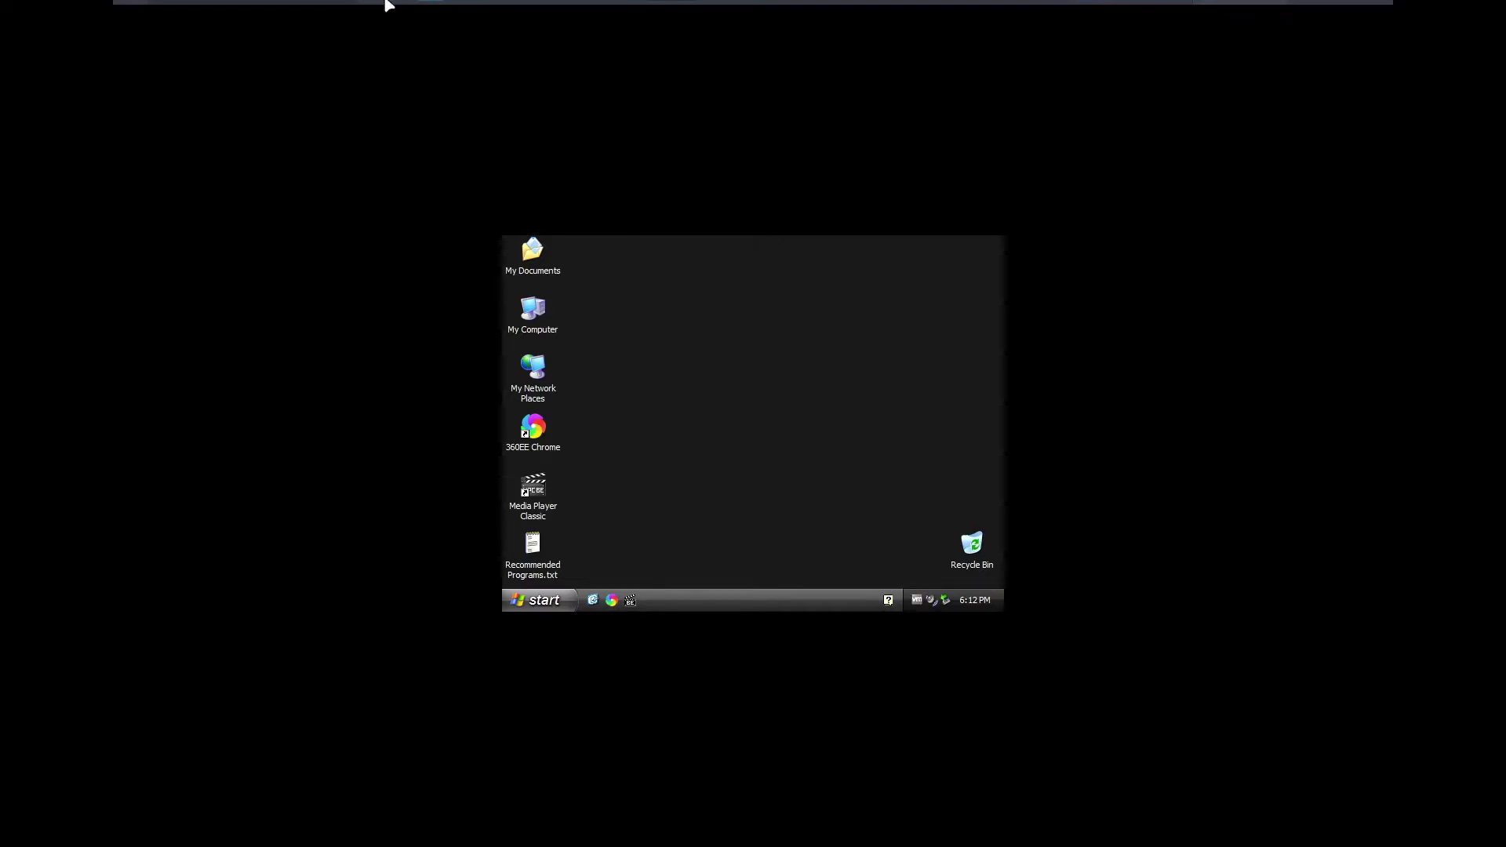
Refit the guest display to full screen with Ctrl+Alt+Enter
{"action": "left_click", "coordinate": [230, 14]}
{"action": "mouse_move", "coordinate": [258, 195]}
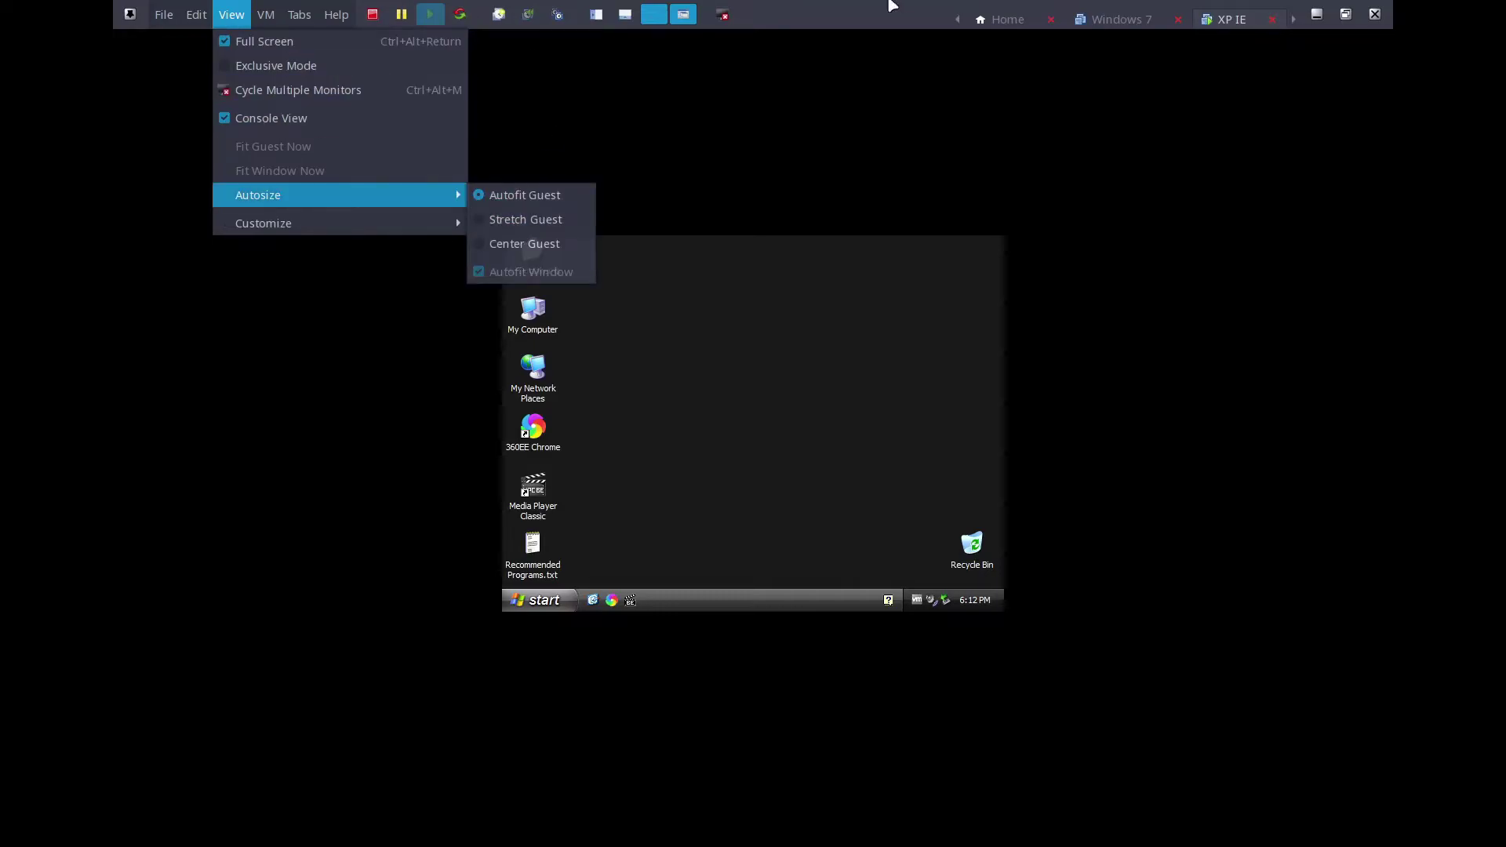
{"action": "key", "text": "ctrl+alt+Return"}
{"action": "key", "text": "ctrl+alt+Return"}
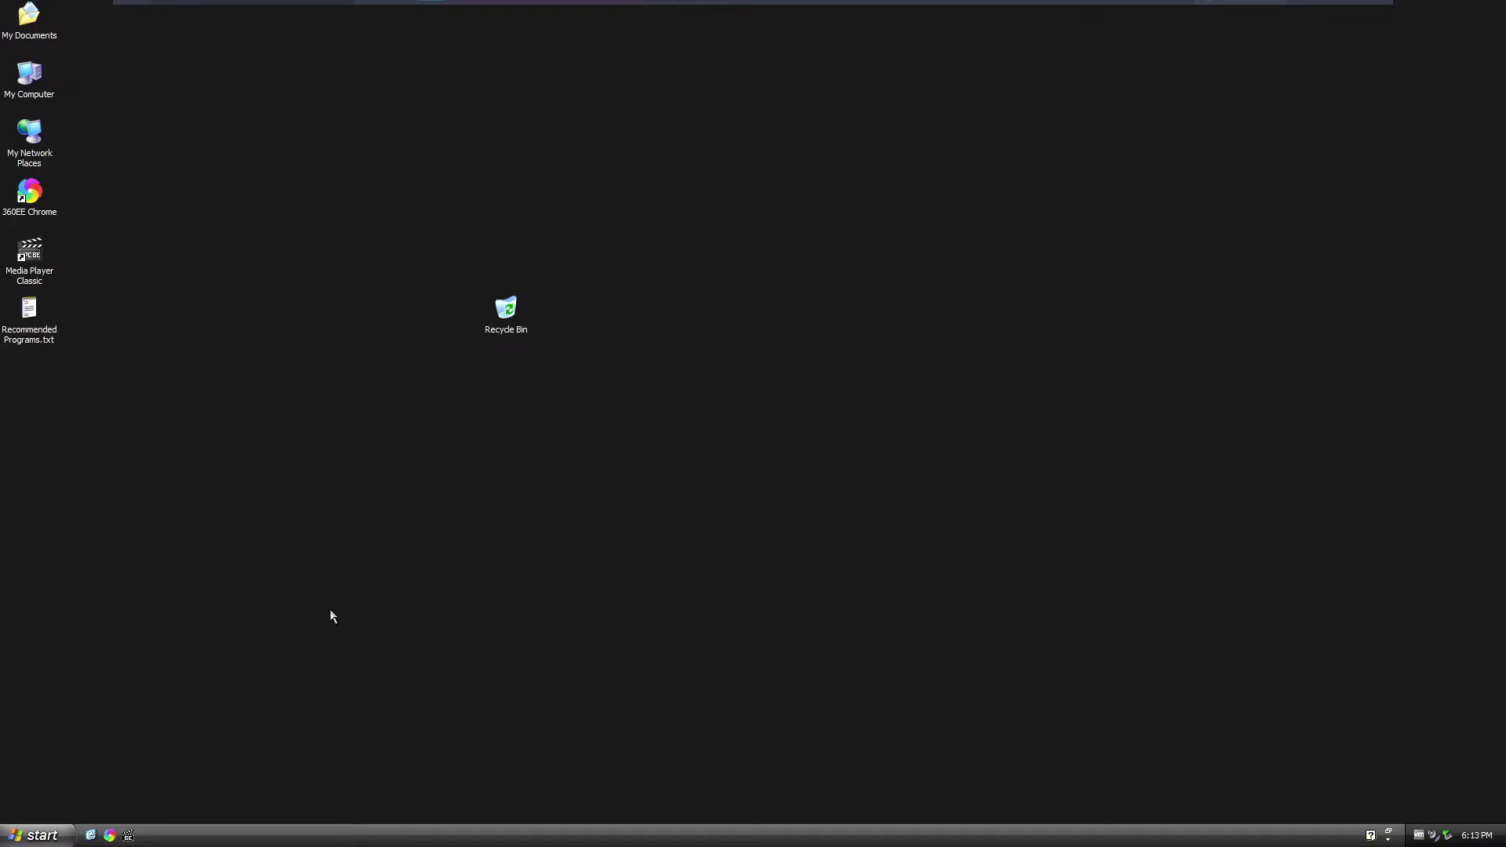
Move the Recycle Bin to the bottom-right corner and center the Display Properties window
{"action": "left_click_drag", "start_coordinate": [506, 309], "coordinate": [1458, 779]}
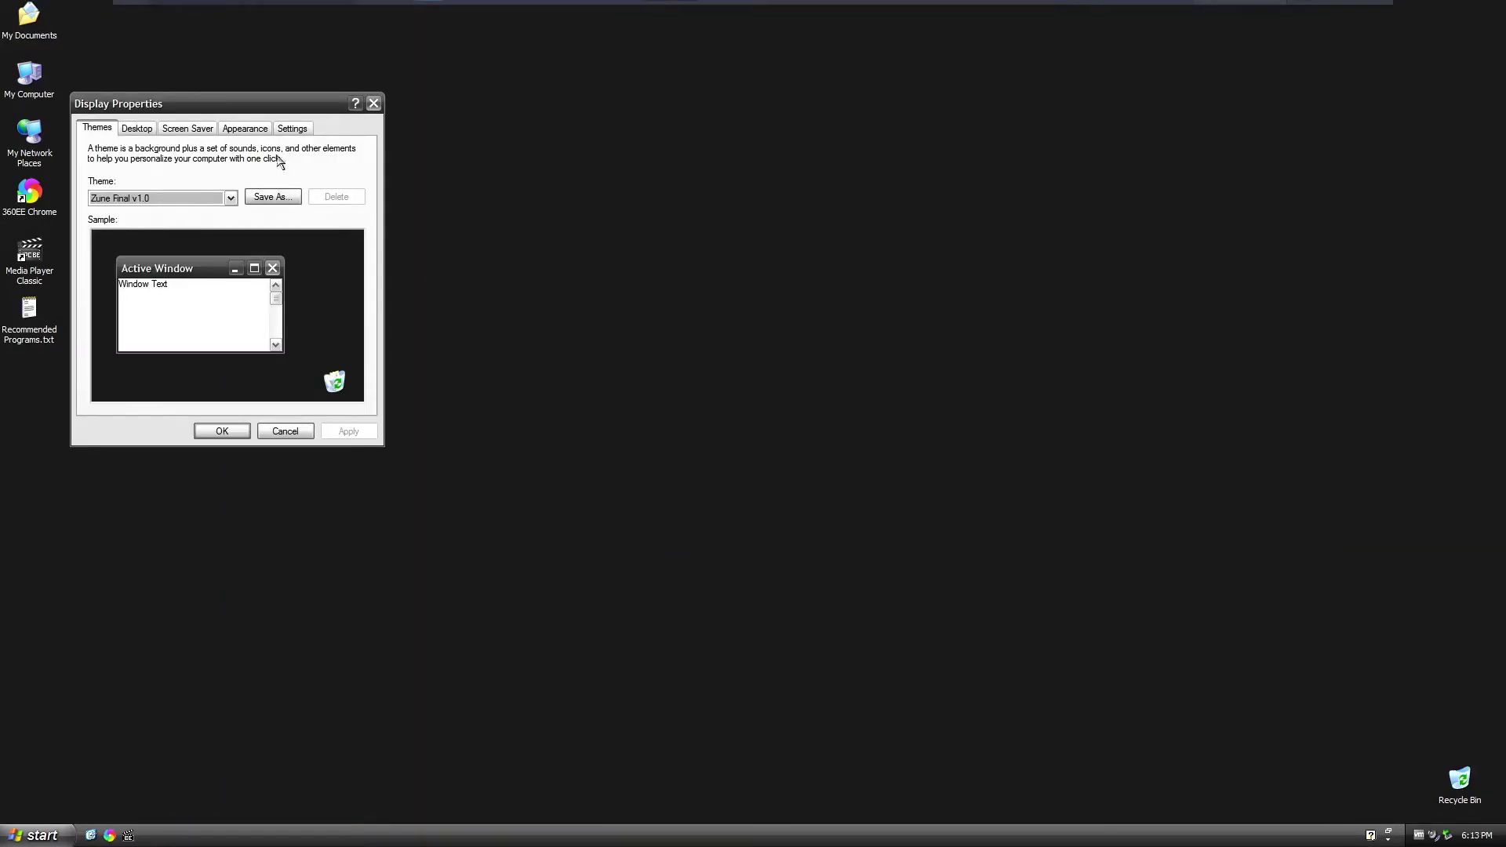
{"action": "mouse_move", "coordinate": [190, 109]}
{"action": "left_mouse_down"}
{"action": "mouse_move", "coordinate": [579, 298]}
{"action": "mouse_move", "coordinate": [849, 265]}
{"action": "left_mouse_up"}
Switch from Zune to a theme with the Bliss wallpaper and launch the 360EE Chrome browser
{"action": "left_click", "coordinate": [888, 354]}
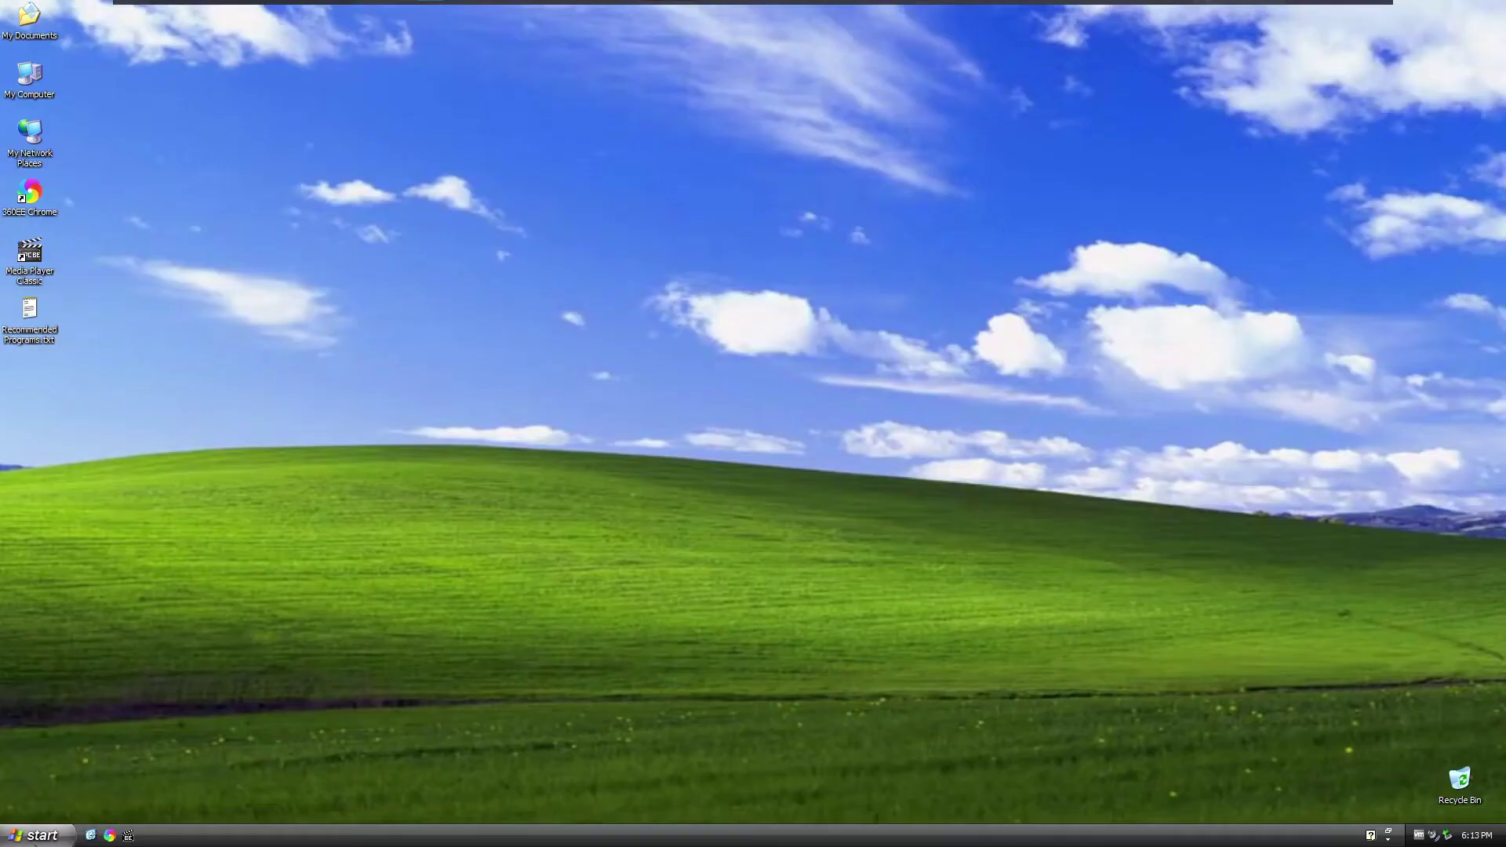
{"action": "left_click", "coordinate": [44, 836]}
{"action": "double_click", "coordinate": [30, 200]}
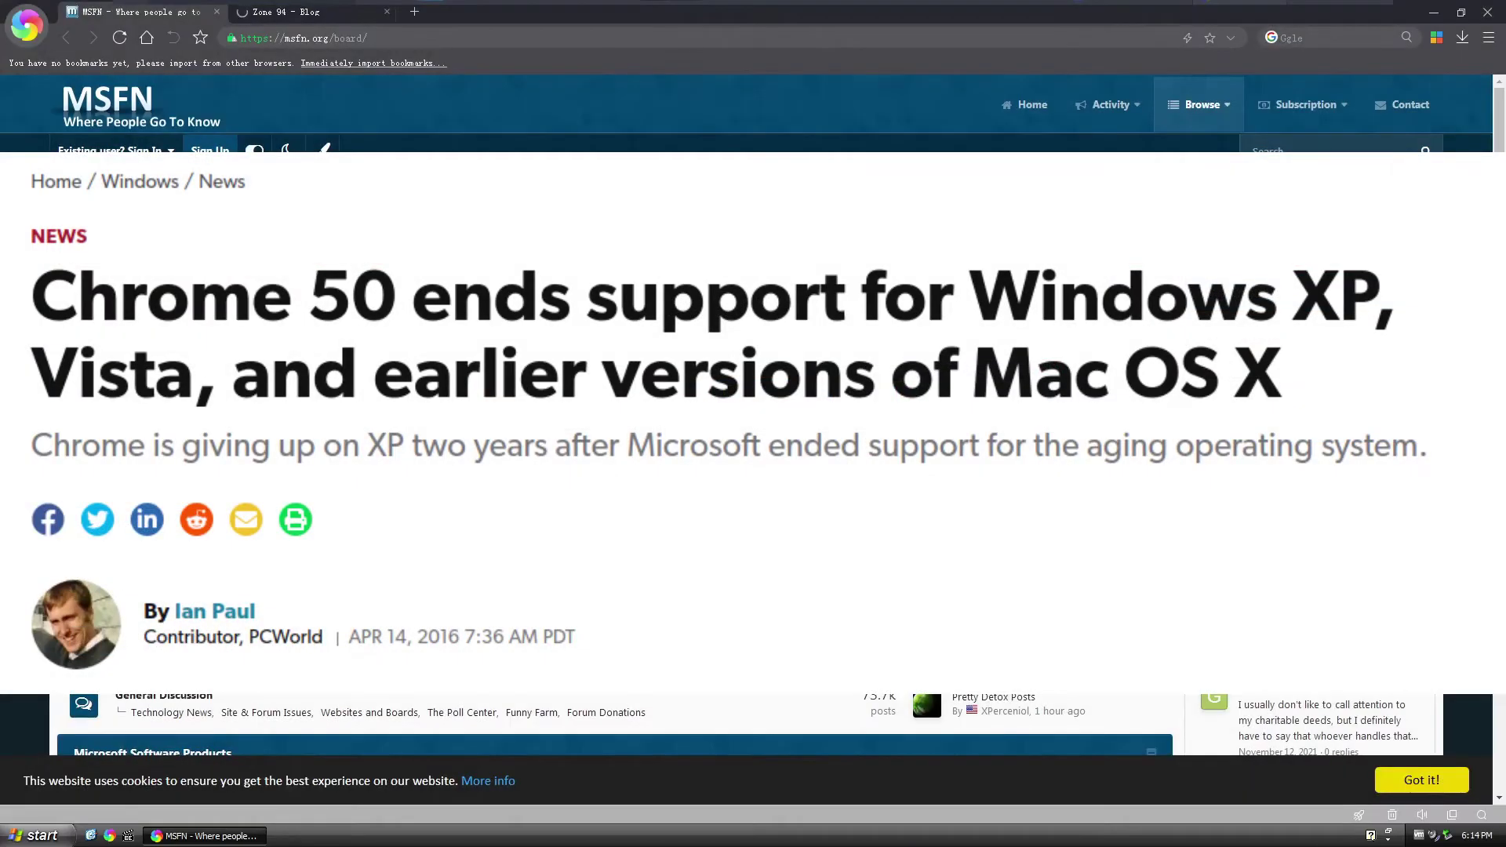
Open the browser settings page chrome://settings/browser from the main menu
{"action": "left_click", "coordinate": [1488, 37]}
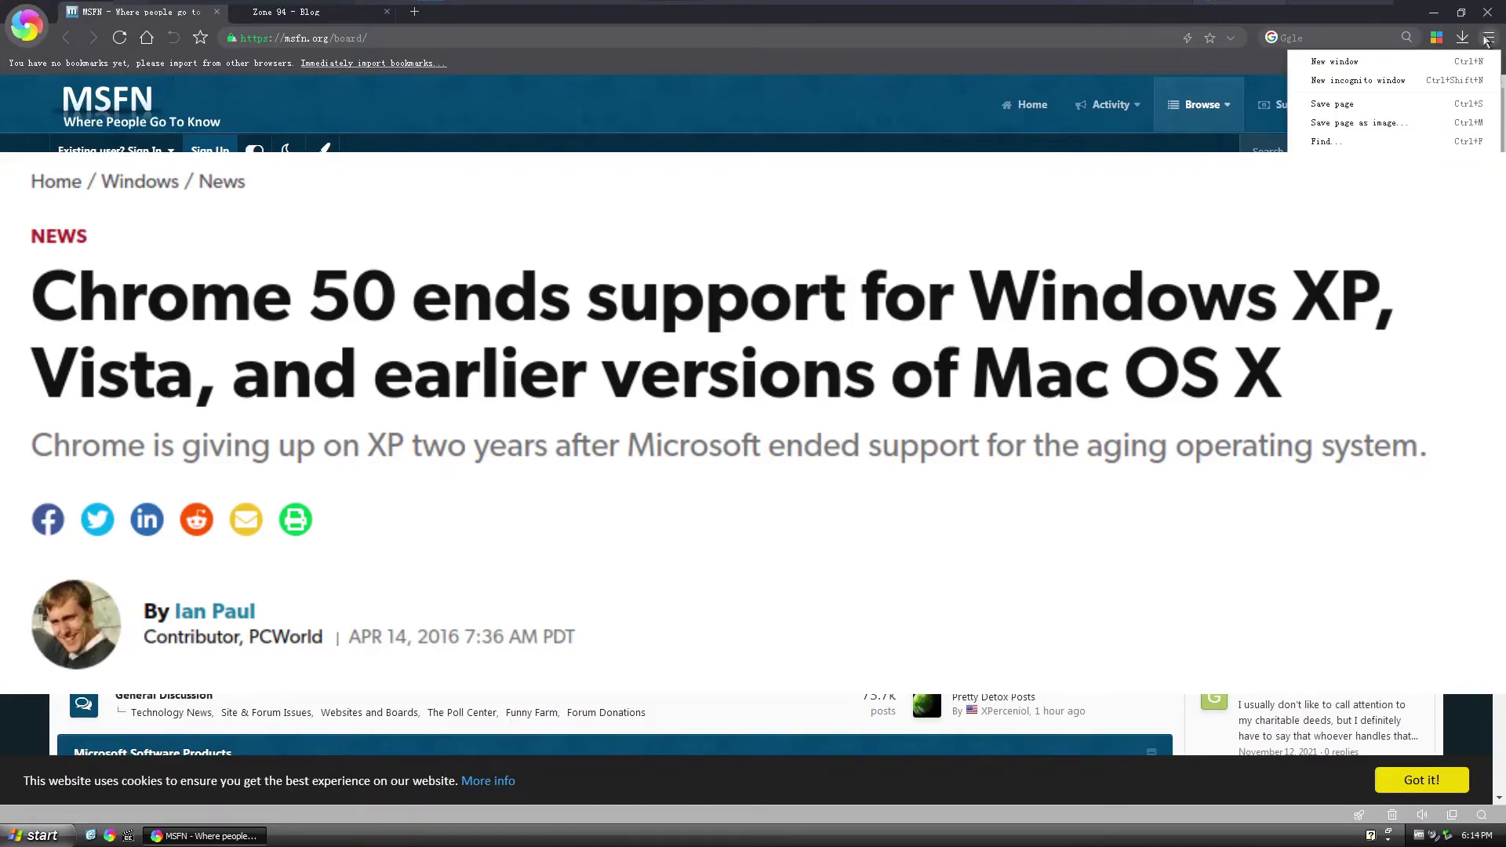
{"action": "left_click", "coordinate": [1322, 308]}
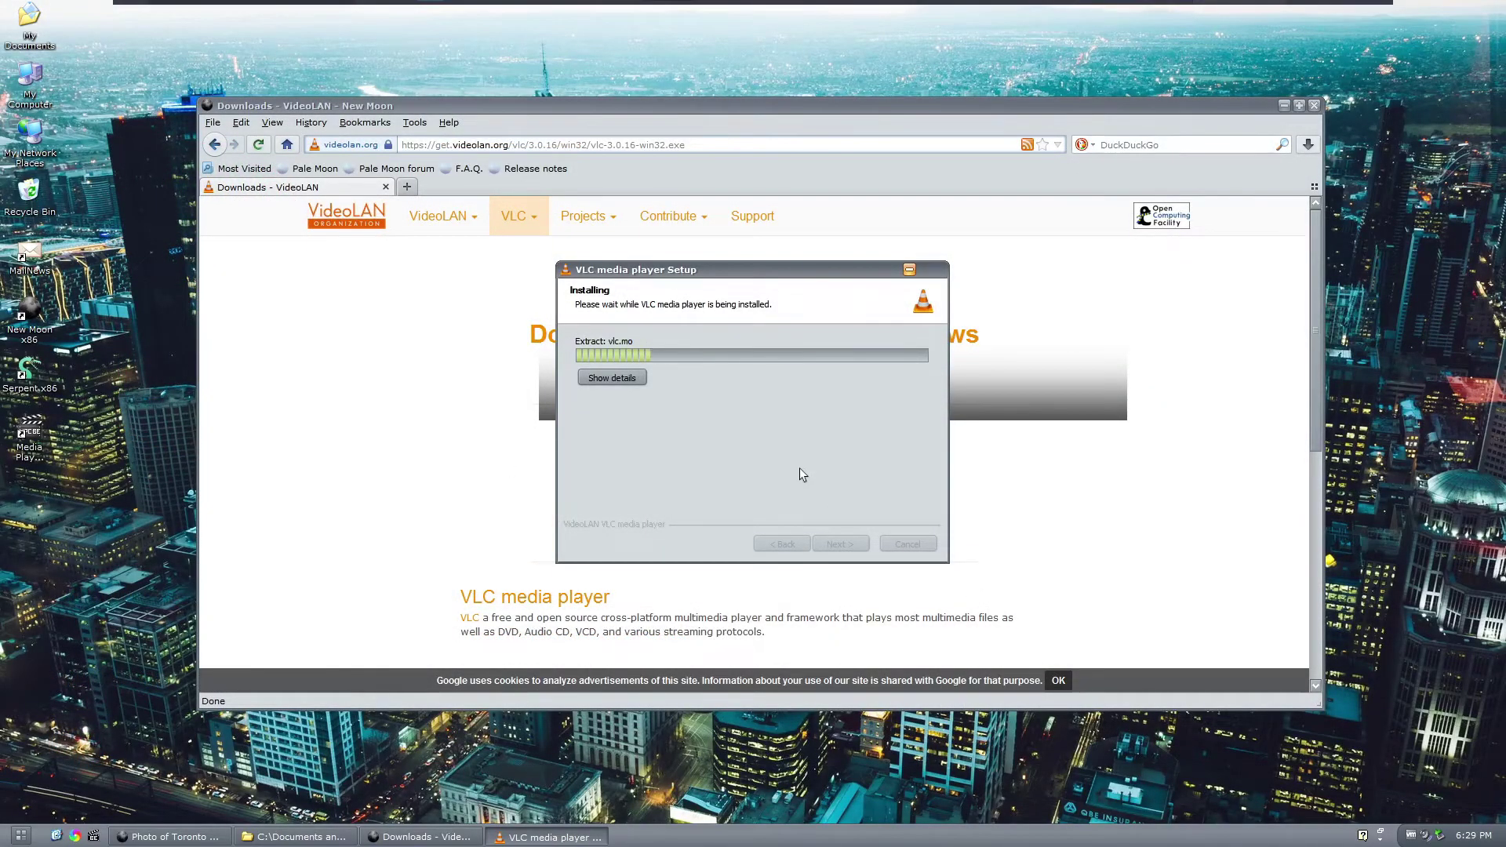
Finish VLC setup, accept the privacy policy, apply the file associations and close the player
{"action": "left_click", "coordinate": [840, 544]}
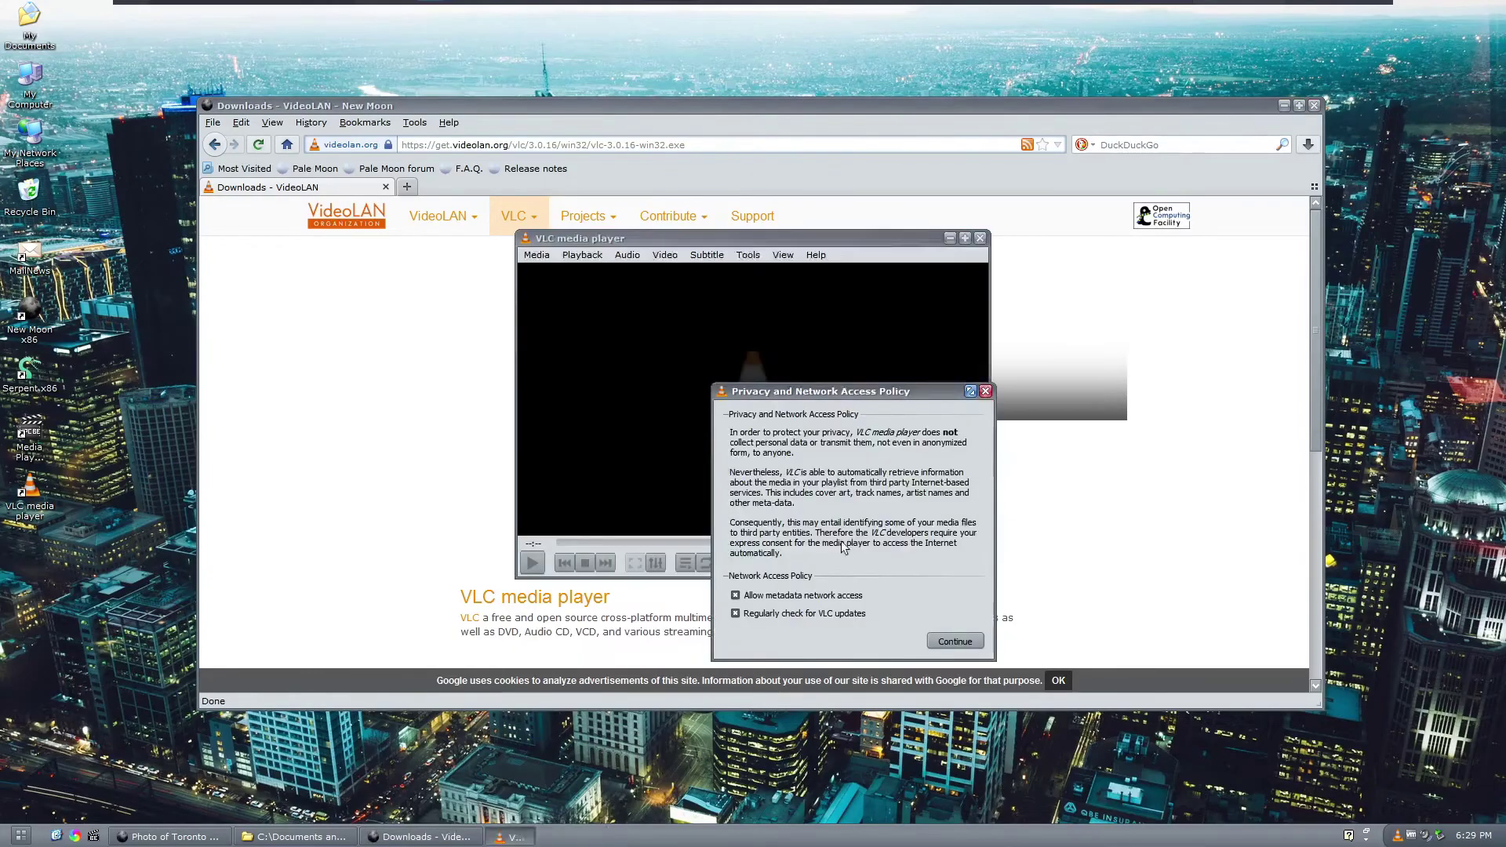
{"action": "left_click", "coordinate": [953, 641]}
{"action": "scroll", "coordinate": [619, 490], "scroll_direction": "down", "scroll_amount": 2}
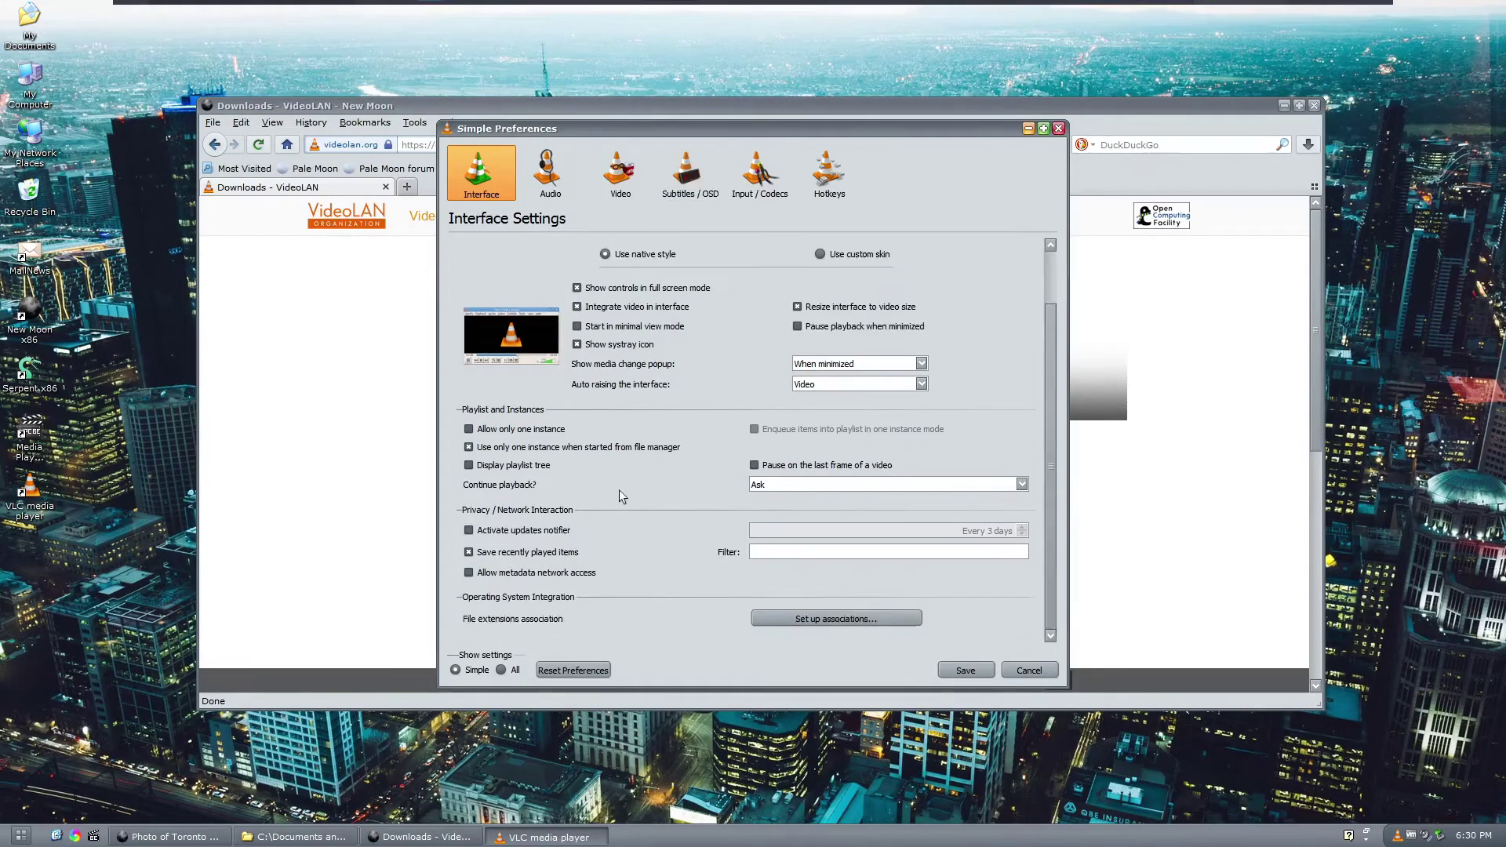
{"action": "left_click", "coordinate": [796, 618]}
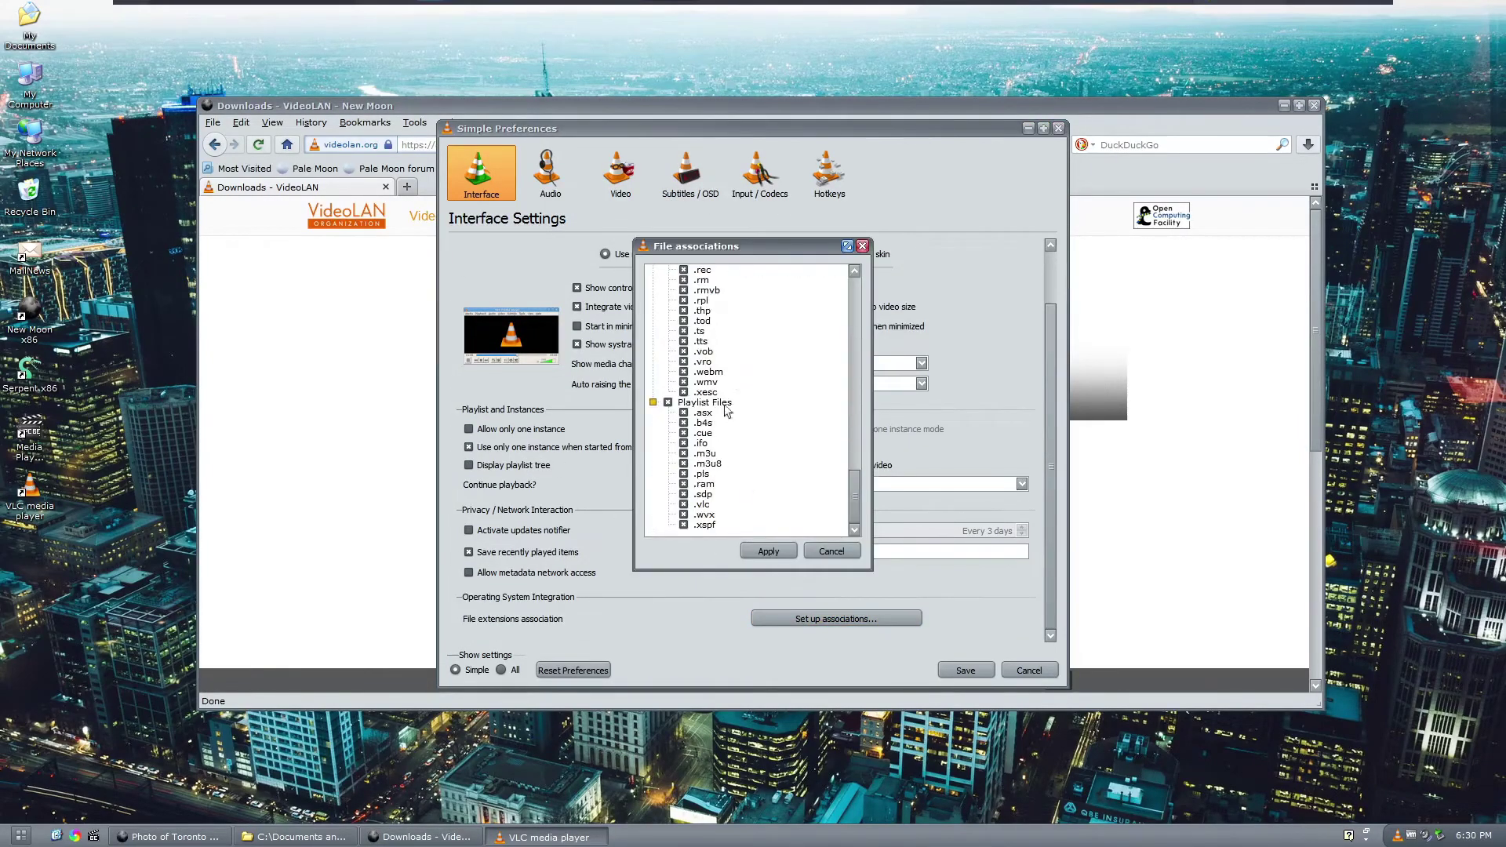
{"action": "left_click", "coordinate": [771, 552]}
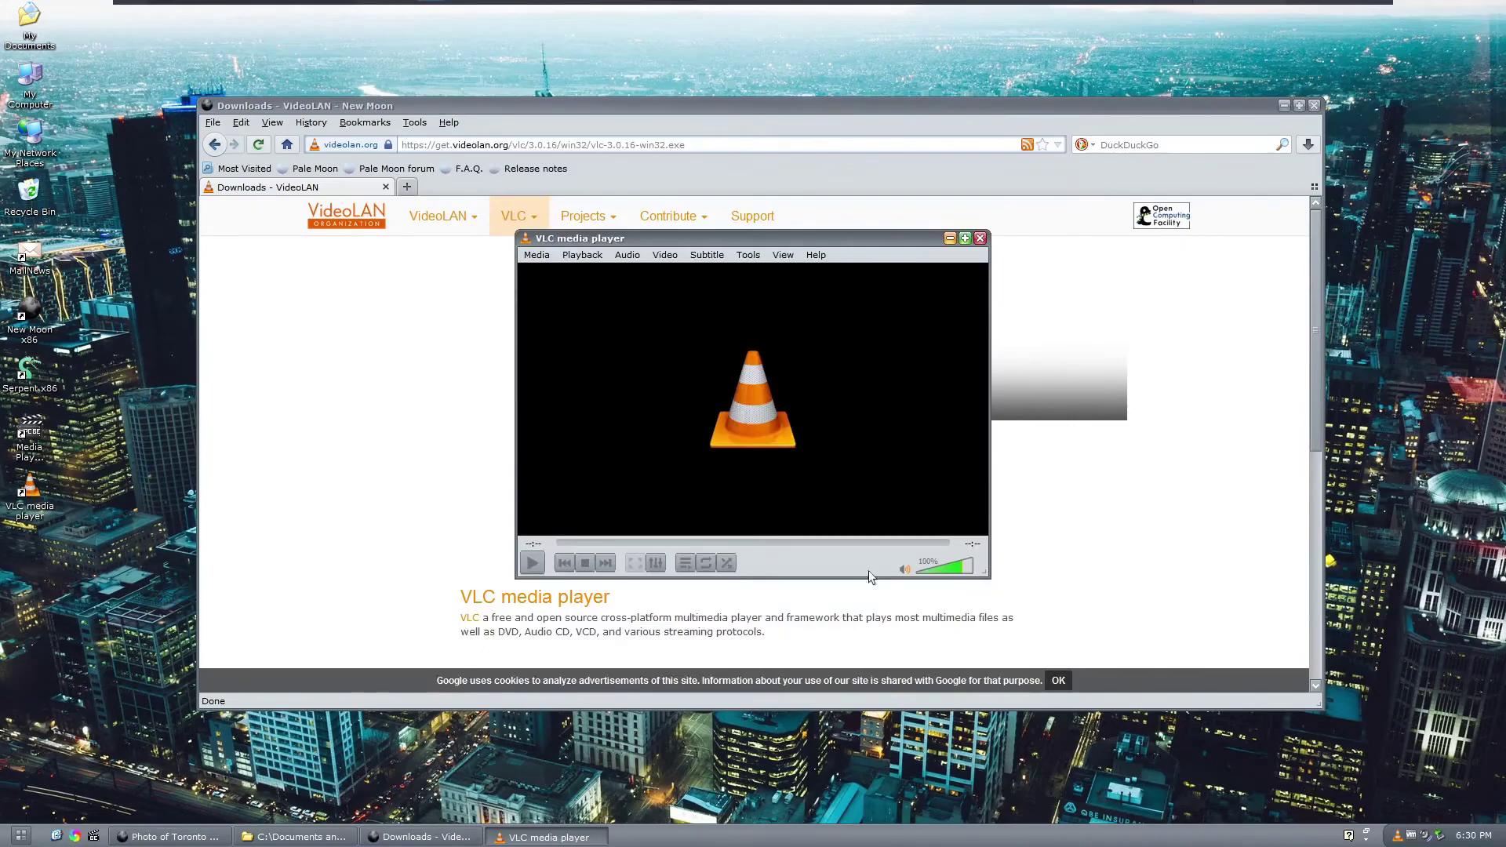
{"action": "left_click", "coordinate": [980, 238]}
Run Setup v1.3.cmd from the Windows Movie Maker 2.1.4028.0 Plus folder and continue past its prompt
{"action": "left_click", "coordinate": [1060, 568]}
{"action": "double_click", "coordinate": [430, 212]}
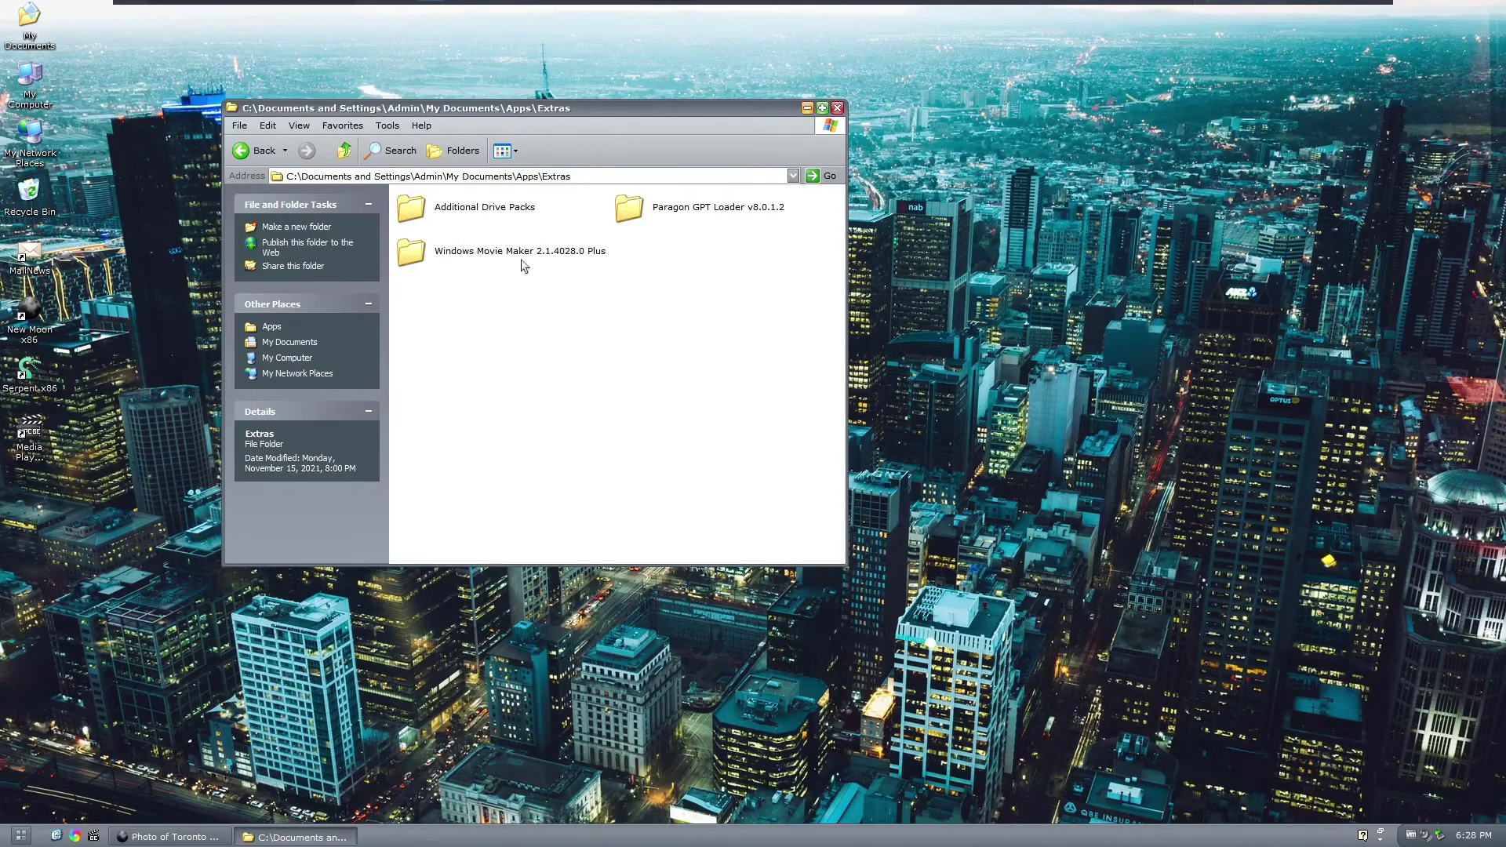
{"action": "double_click", "coordinate": [523, 265]}
{"action": "key", "text": "Return"}
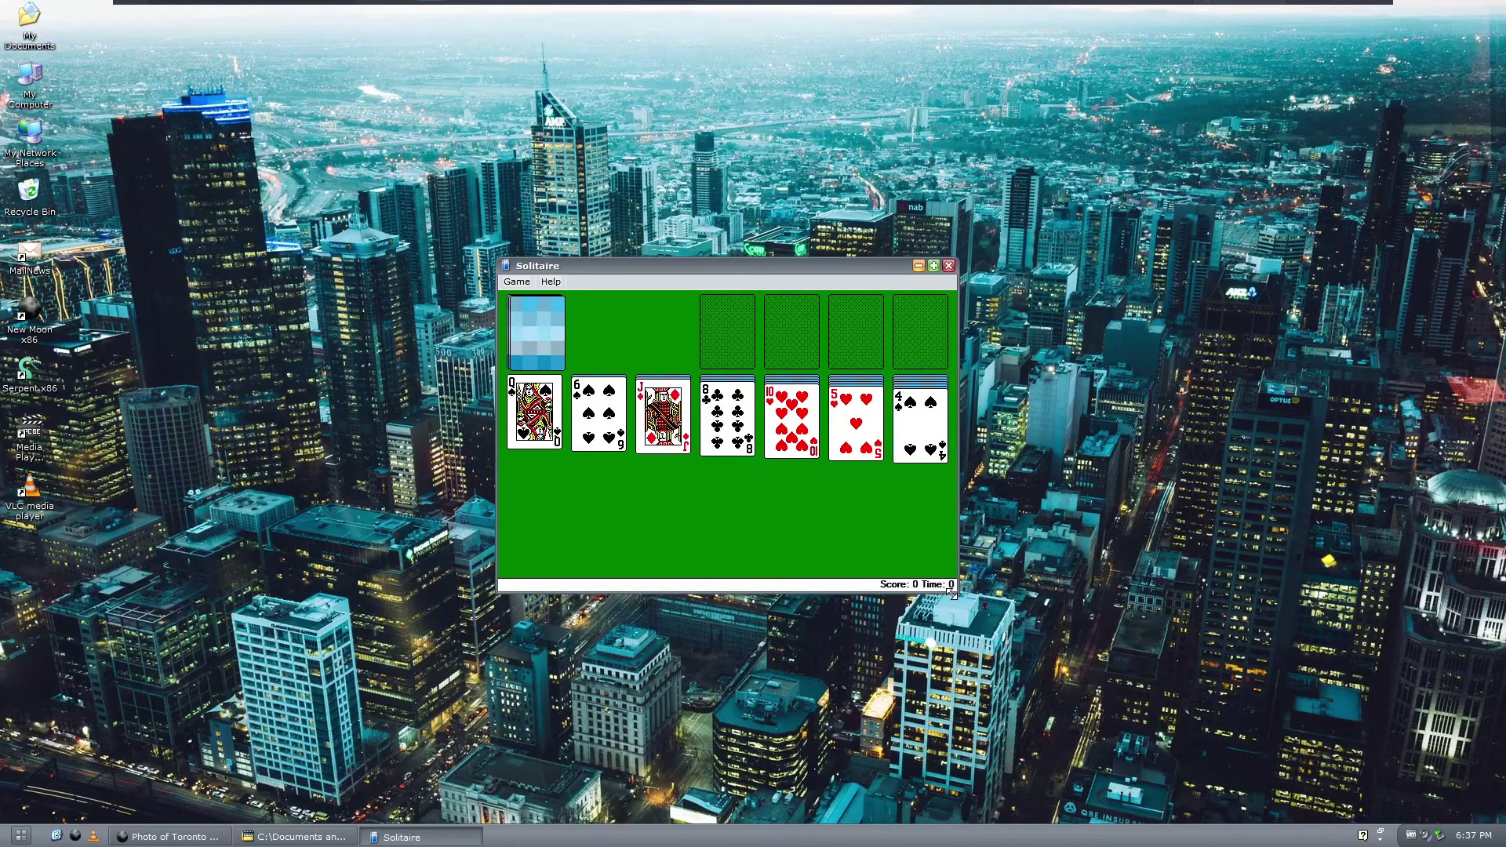
Enlarge and reposition the Solitaire window, then stack the 5 of hearts and 4 of spades
{"action": "left_click_drag", "start_coordinate": [953, 592], "coordinate": [1222, 697]}
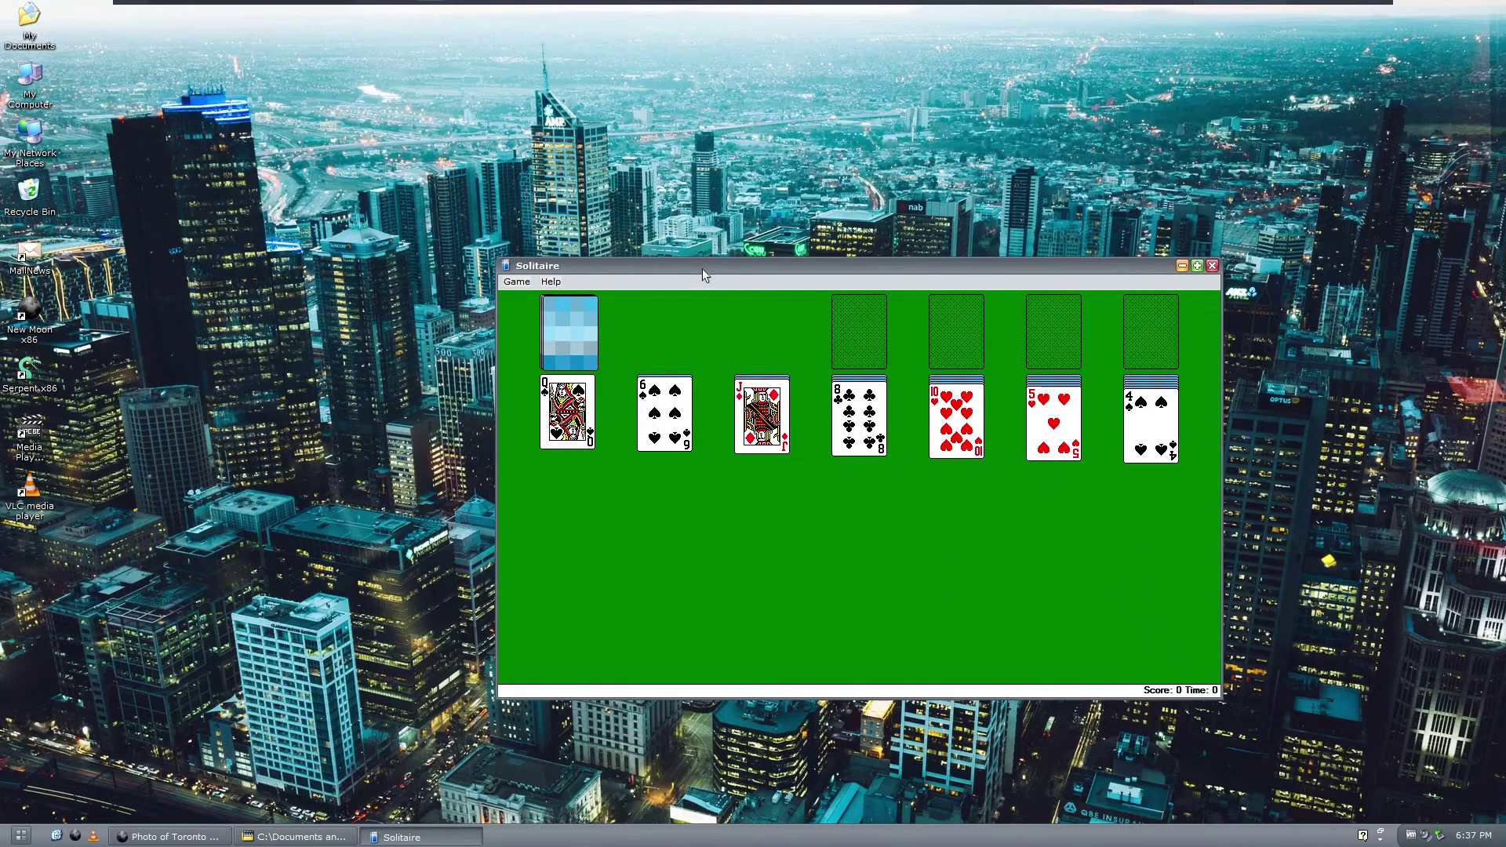
{"action": "left_click_drag", "start_coordinate": [702, 268], "coordinate": [615, 236]}
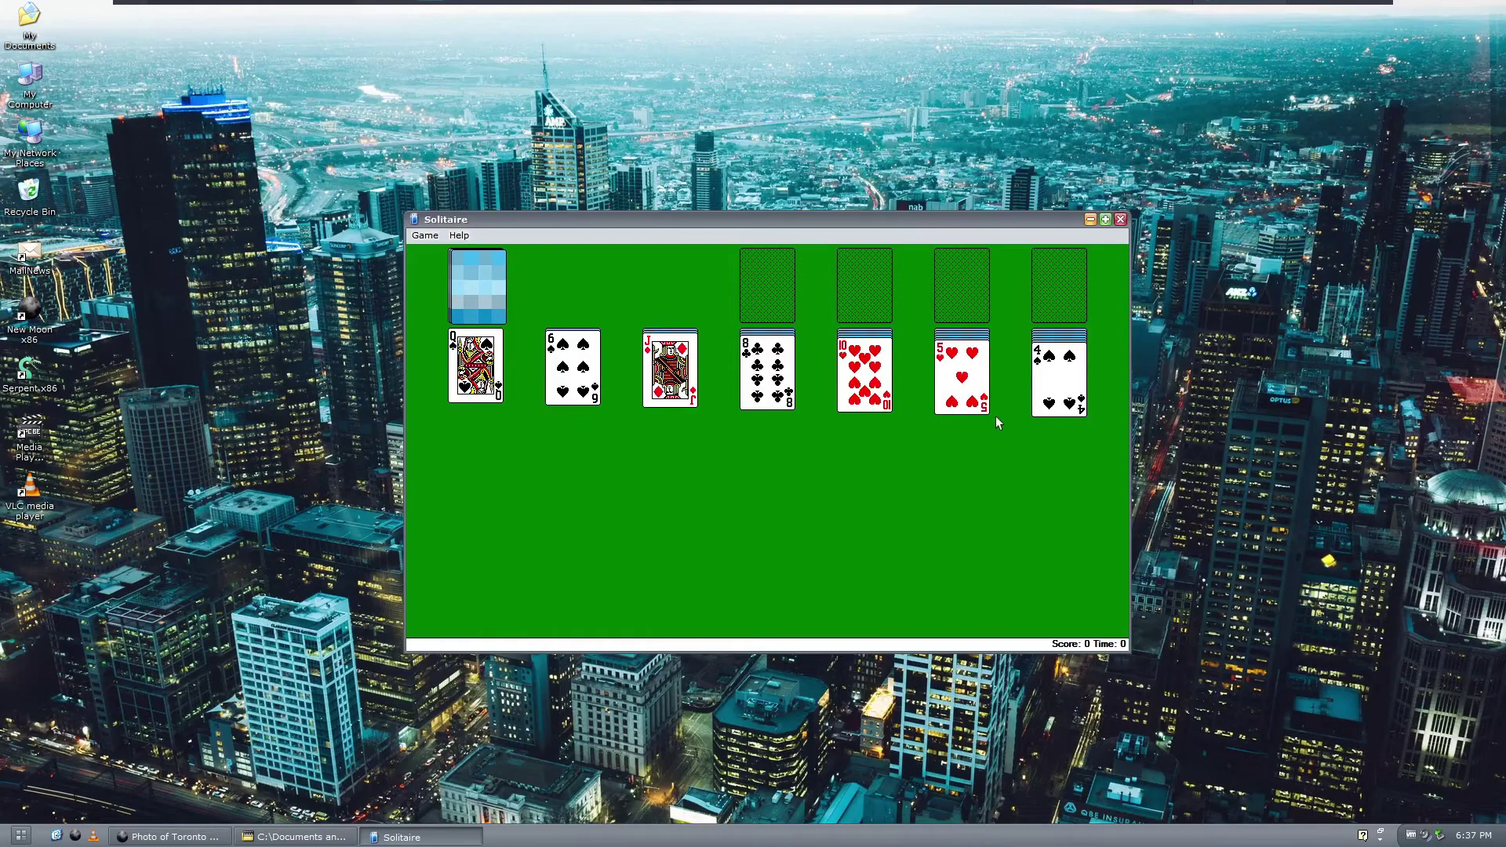
{"action": "left_click_drag", "start_coordinate": [960, 389], "coordinate": [572, 391]}
{"action": "mouse_move", "coordinate": [1073, 386]}
{"action": "left_mouse_down"}
{"action": "mouse_move", "coordinate": [573, 395]}
{"action": "mouse_move", "coordinate": [476, 377]}
{"action": "left_mouse_up"}
Deal from the stock, send the ace of clubs to a foundation and place the 9, 10 and 3 of clubs/spades
{"action": "left_click", "coordinate": [477, 288]}
{"action": "right_click", "coordinate": [476, 288]}
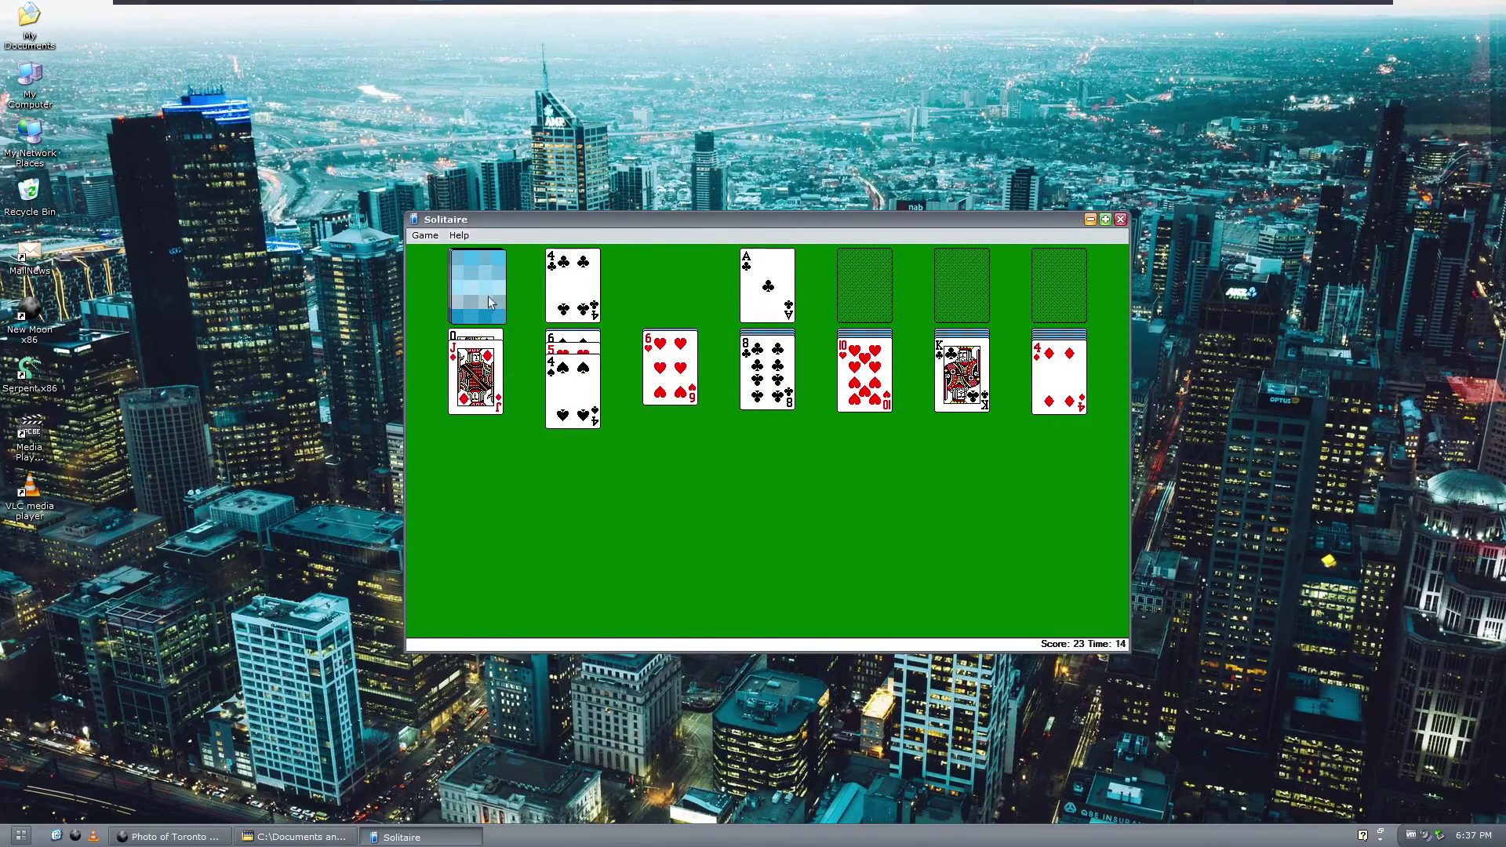
{"action": "left_click_drag", "start_coordinate": [571, 288], "coordinate": [865, 379]}
{"action": "mouse_move", "coordinate": [571, 288]}
{"action": "left_mouse_down"}
{"action": "mouse_move", "coordinate": [476, 383]}
{"action": "mouse_move", "coordinate": [1058, 389]}
{"action": "left_mouse_up"}
{"action": "left_click", "coordinate": [477, 289]}
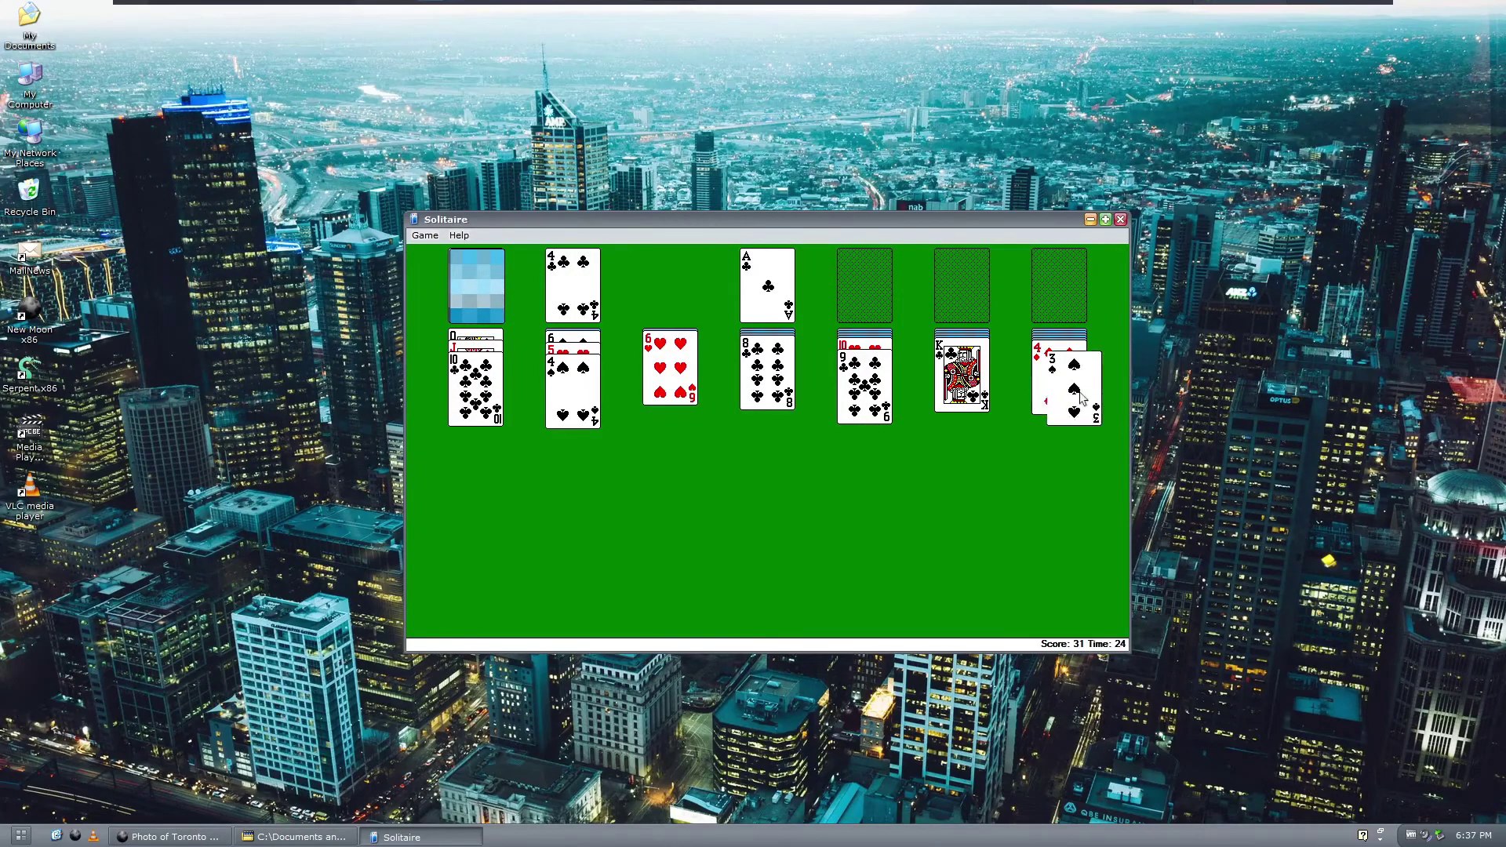
{"action": "left_click", "coordinate": [481, 287]}
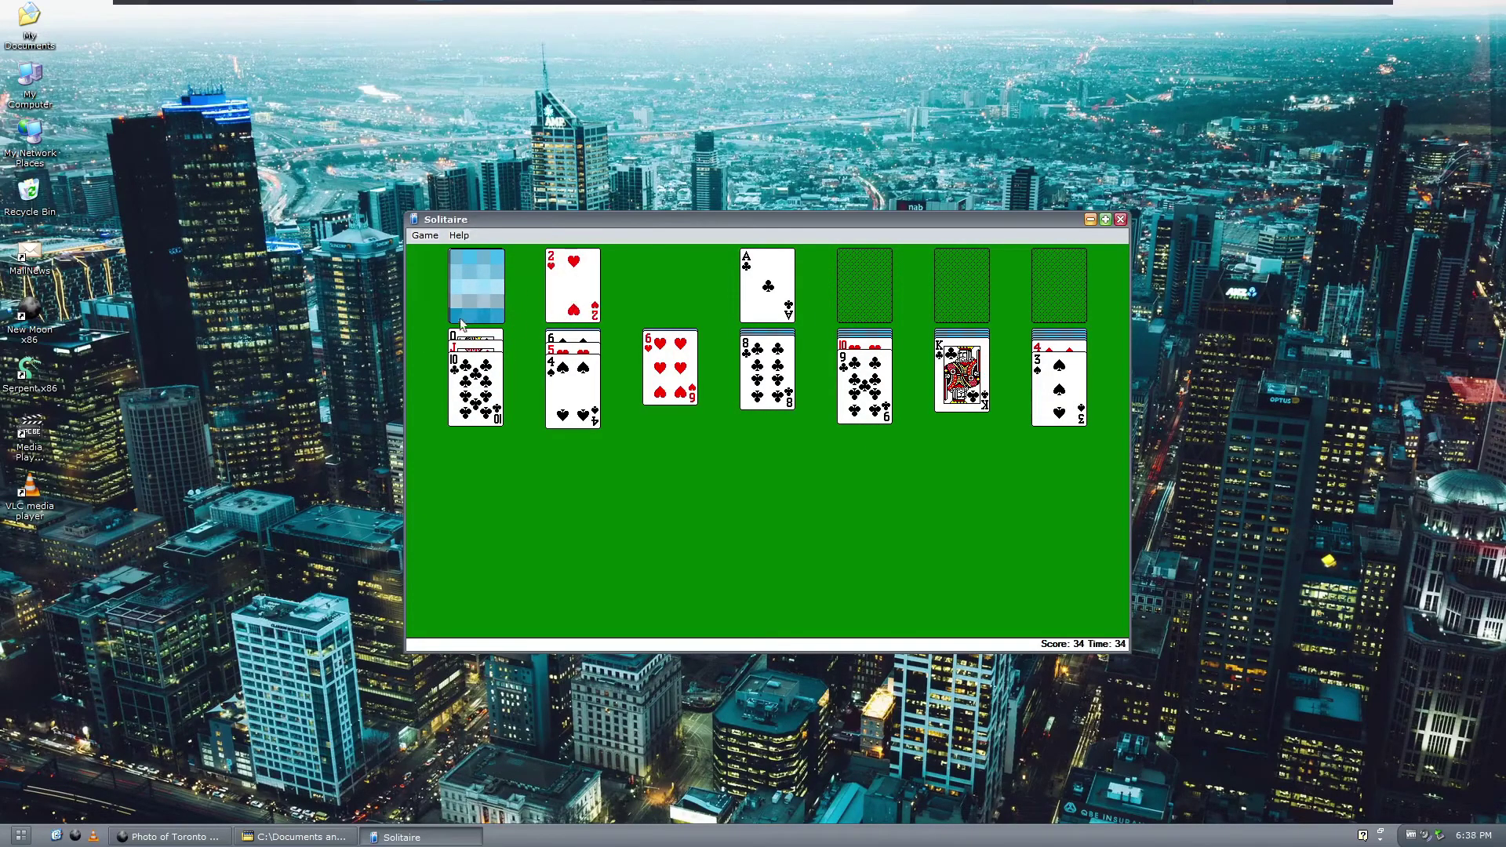
{"action": "left_click", "coordinate": [477, 288]}
Rearrange the king of clubs run, build 6-5-4 on the 7 of spades and pick up the ace of hearts, reaching 68 points
{"action": "left_click_drag", "start_coordinate": [864, 344], "coordinate": [962, 354]}
{"action": "left_click", "coordinate": [865, 366]}
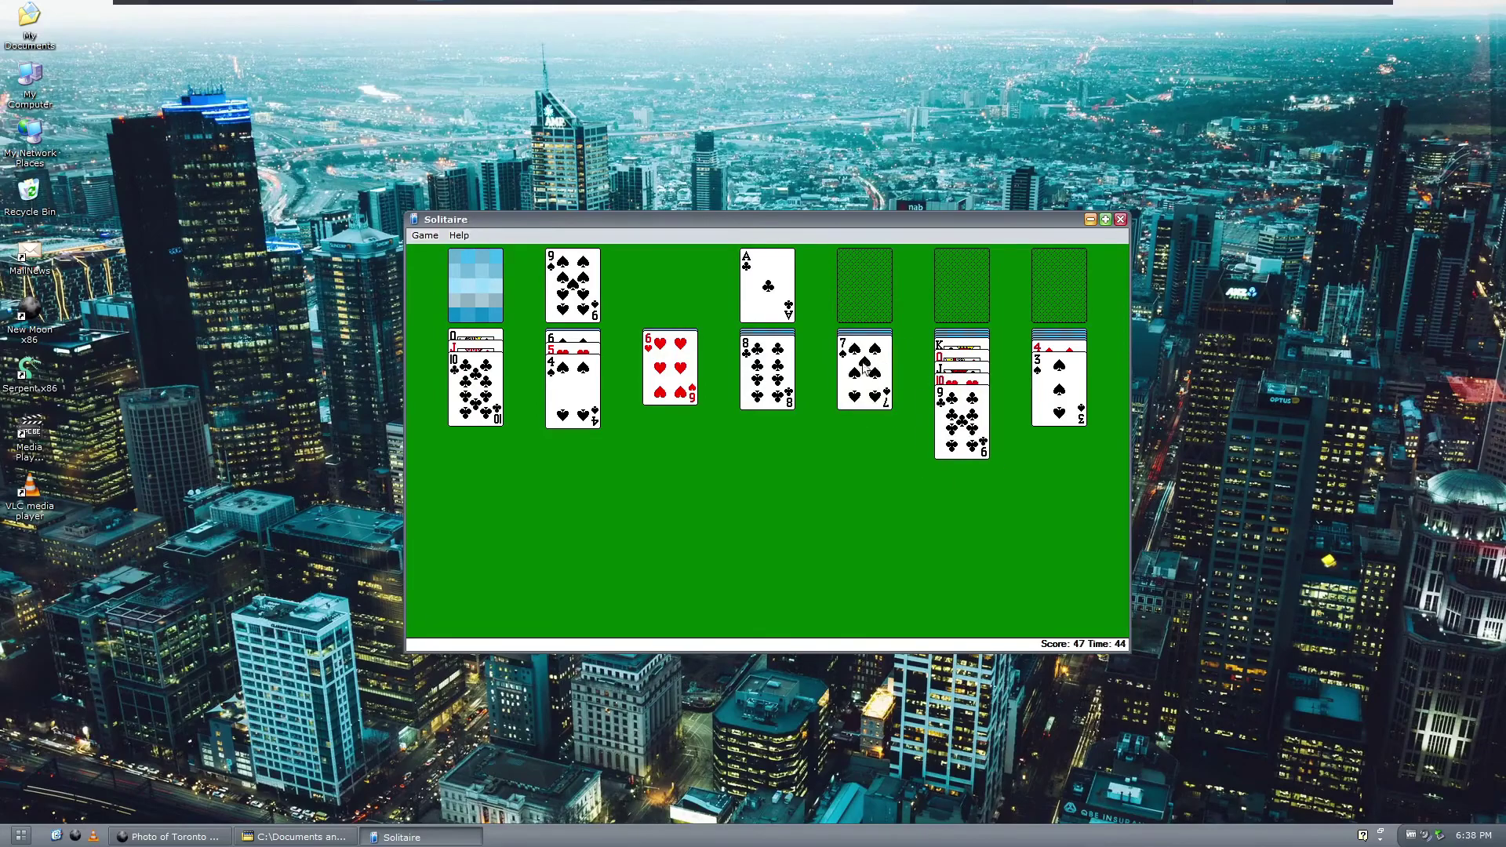
{"action": "left_click_drag", "start_coordinate": [670, 365], "coordinate": [865, 389]}
{"action": "left_click_drag", "start_coordinate": [963, 345], "coordinate": [669, 354]}
{"action": "left_click", "coordinate": [962, 370]}
{"action": "left_click_drag", "start_coordinate": [962, 371], "coordinate": [864, 405]}
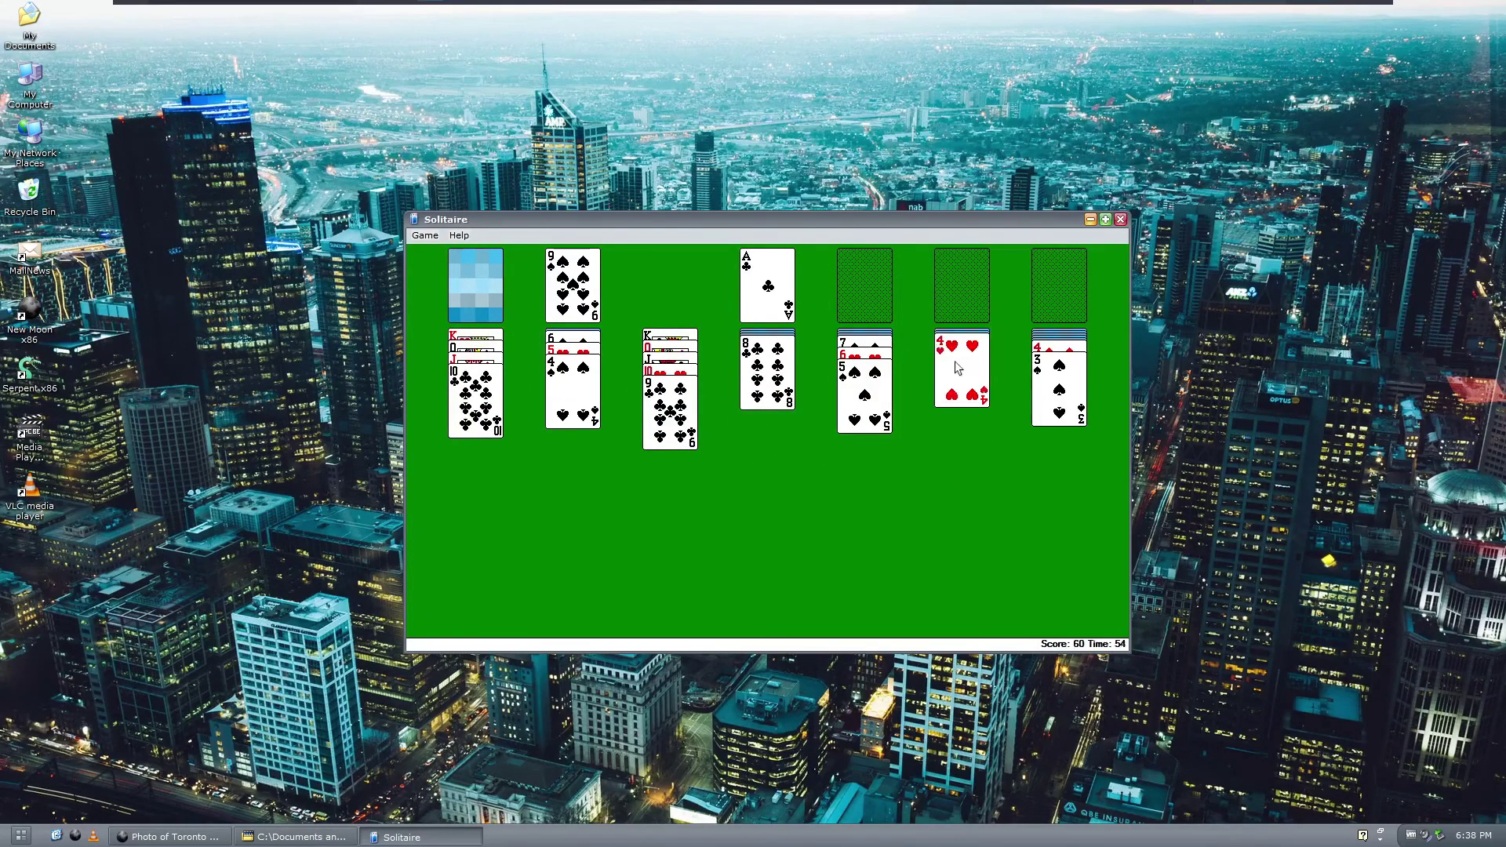
{"action": "left_click_drag", "start_coordinate": [955, 369], "coordinate": [865, 406]}
{"action": "left_click", "coordinate": [963, 371]}
{"action": "left_click", "coordinate": [477, 289]}
{"action": "left_click", "coordinate": [463, 289]}
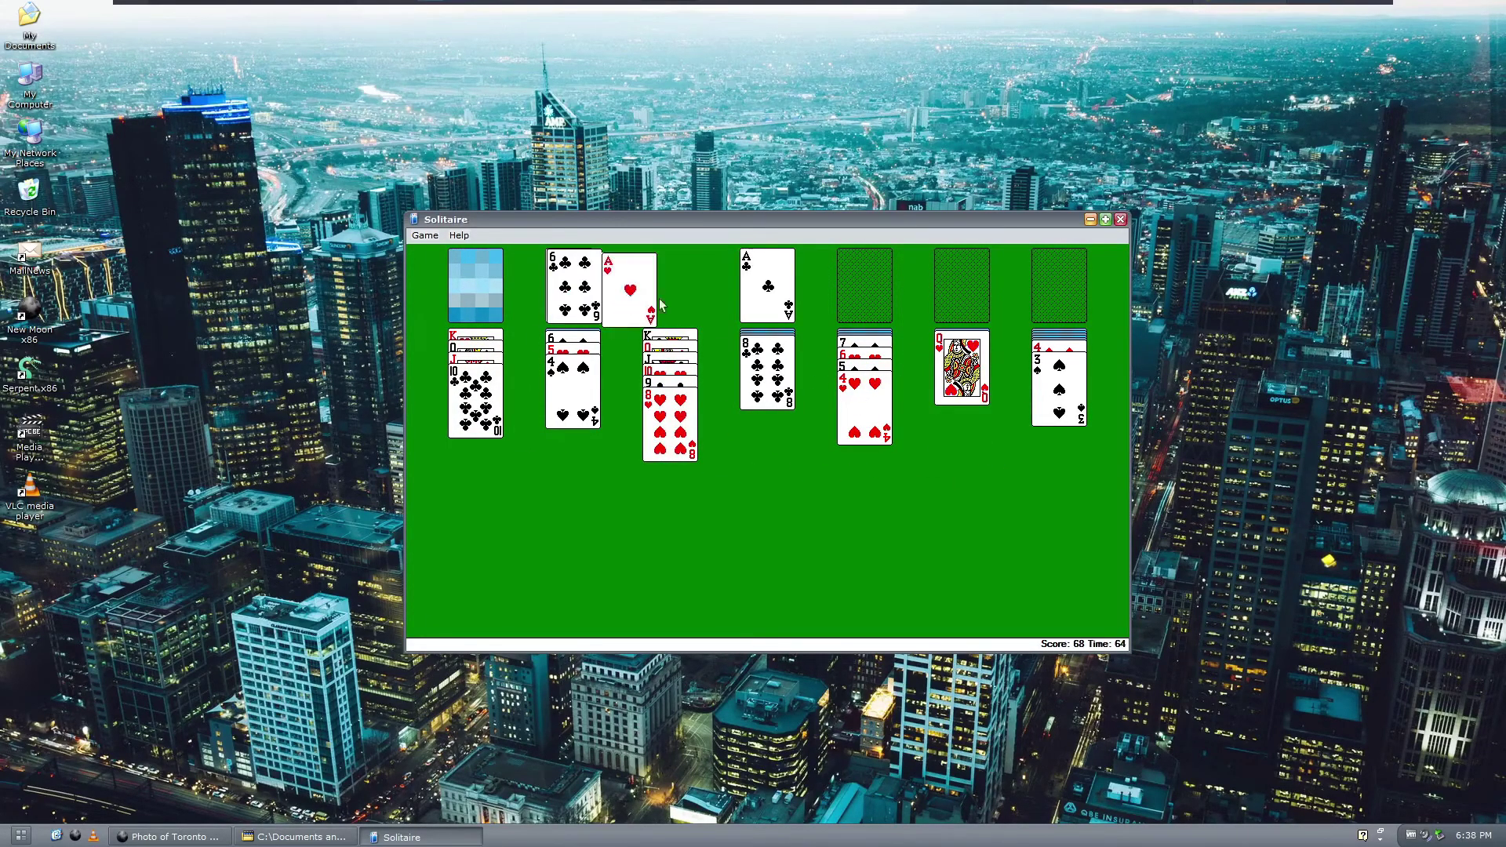